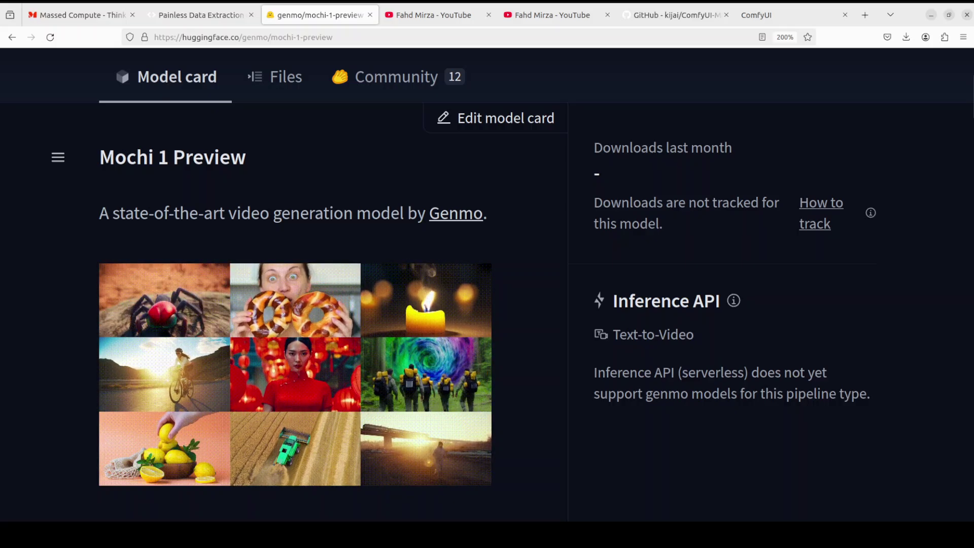
Step: Switch to the YouTube tab with the channel's 'comfyui tutorial' search results
click(556, 22)
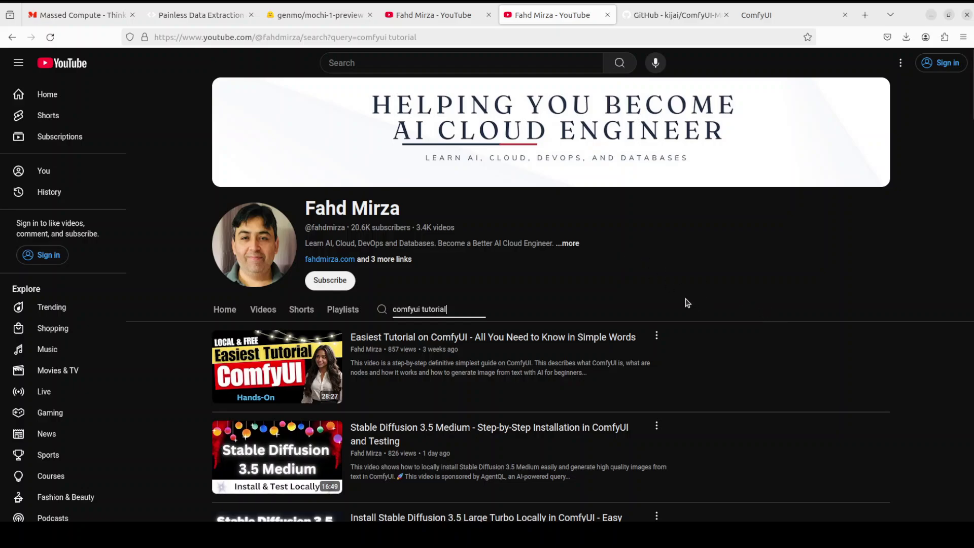
Step: Compare the channel's 'mochi' search results with the Mochi 1 Preview model card, then open AgentQL
click(316, 20)
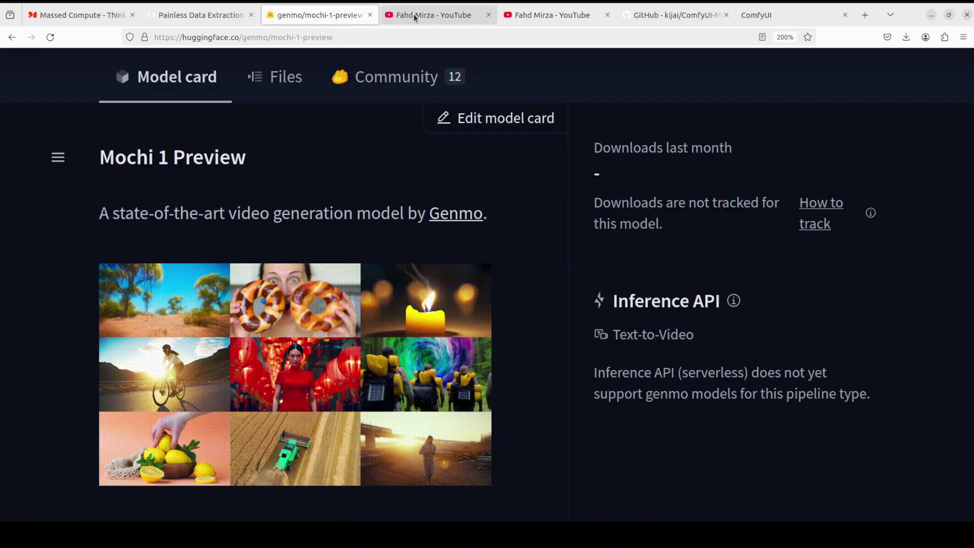
click(413, 14)
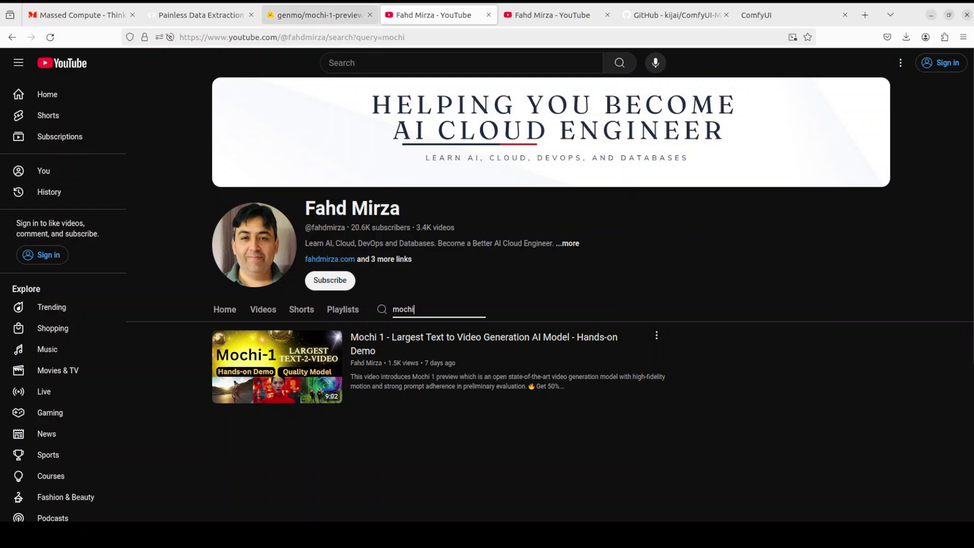
click(324, 17)
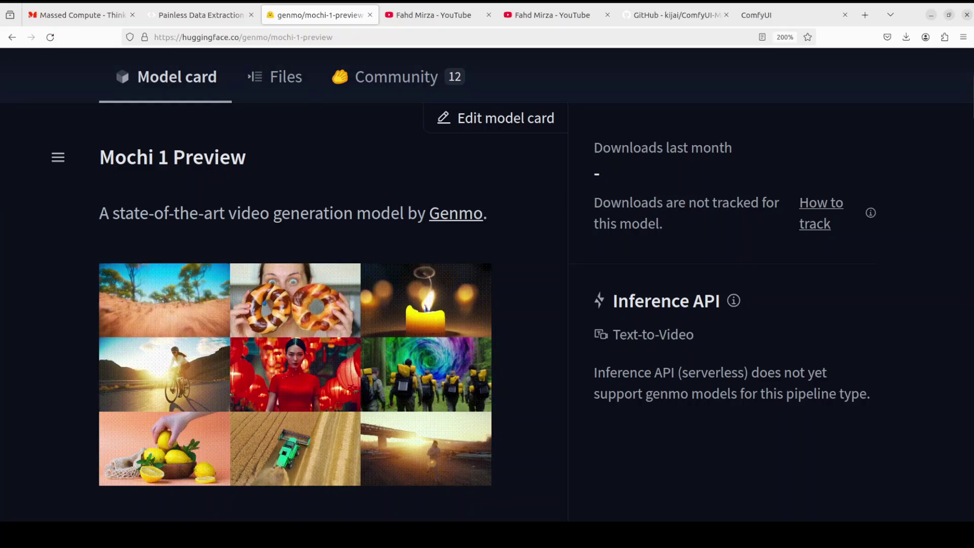
click(433, 15)
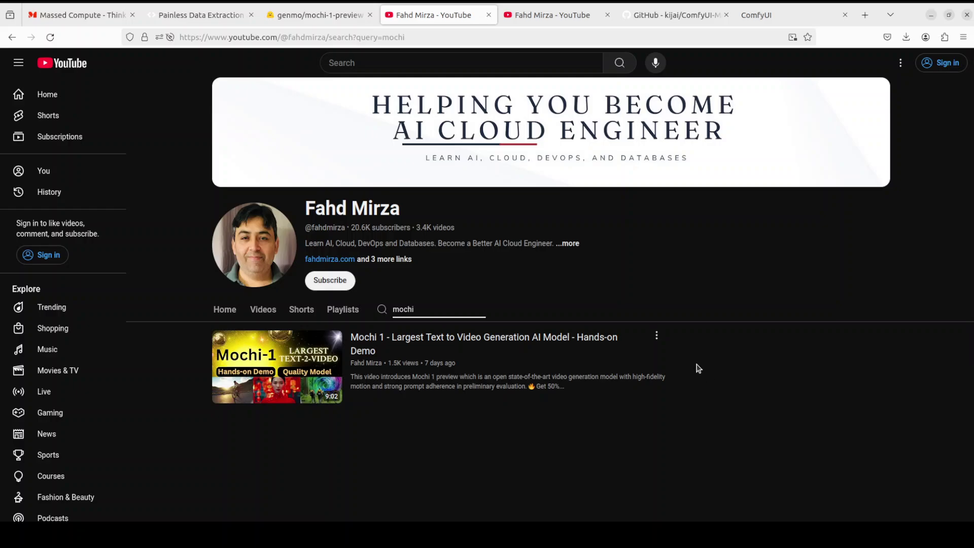
click(318, 20)
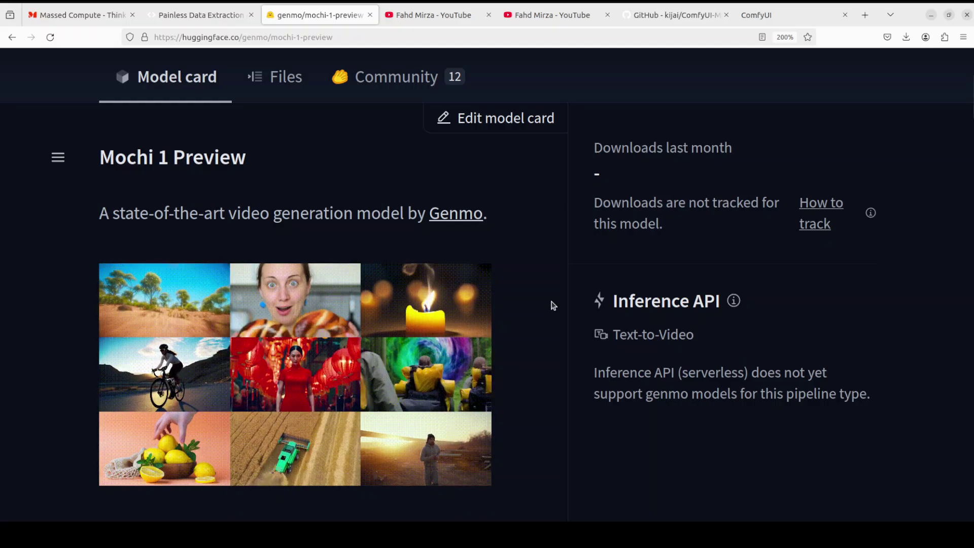
click(200, 15)
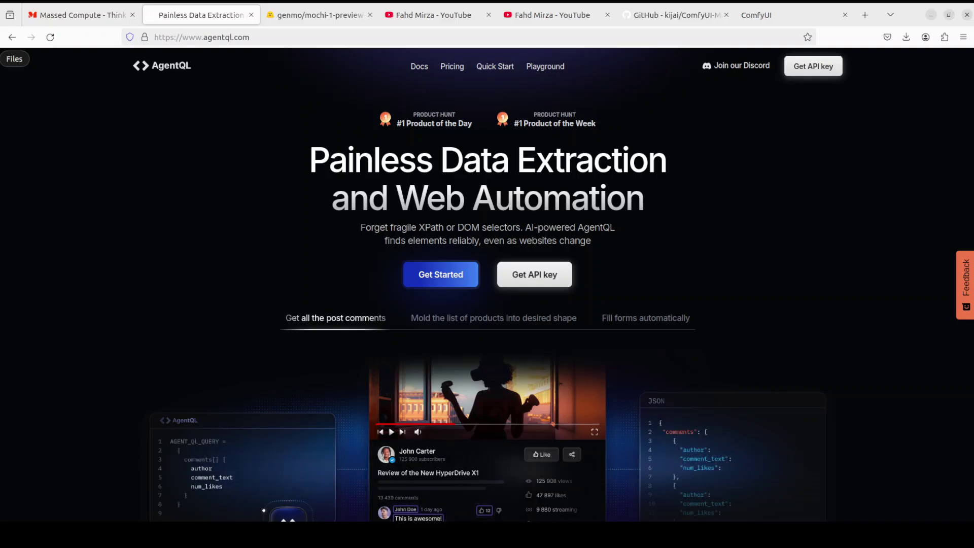
Step: Switch back to the genmo/mochi-1-preview Hugging Face tab
click(316, 15)
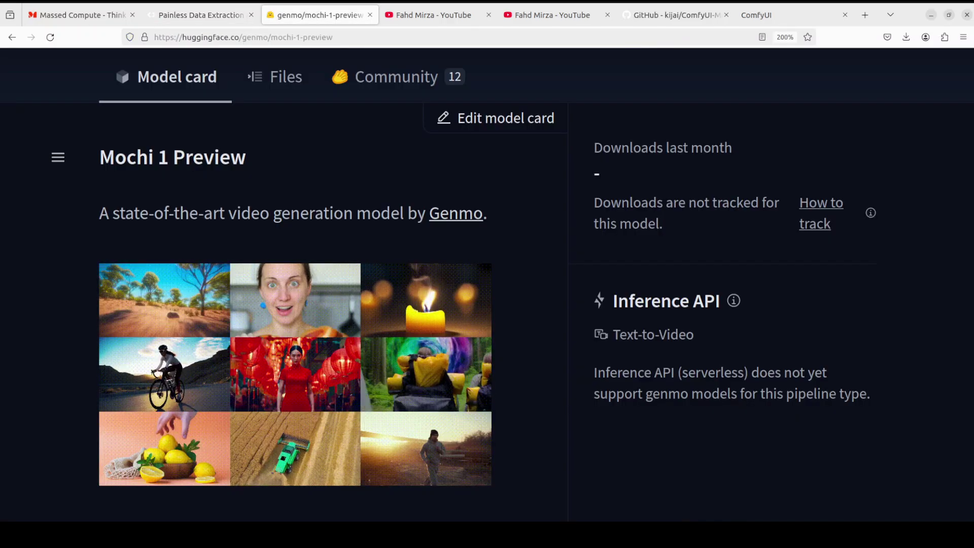
Step: Open the local ComfyUI tab on port 8188 and view, then close, the Manager menu
click(766, 15)
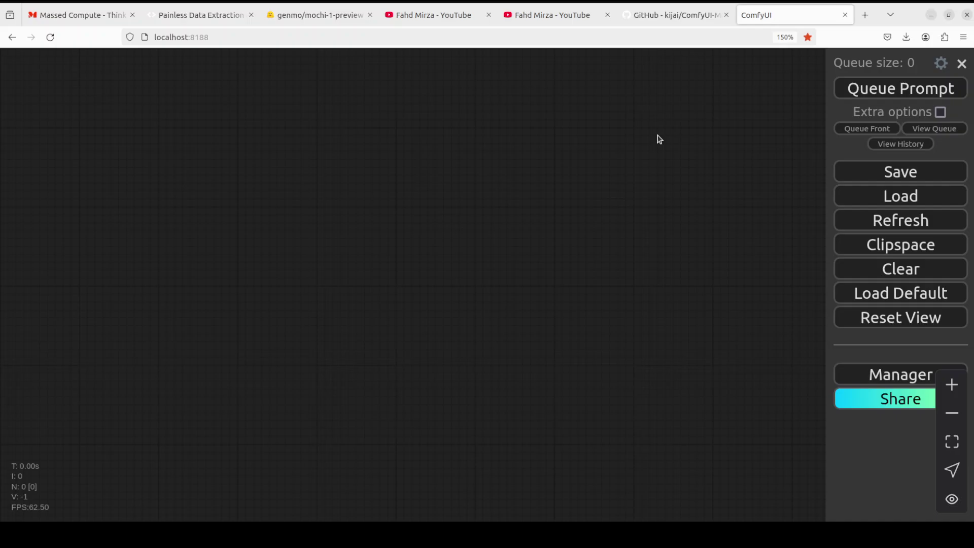
click(876, 379)
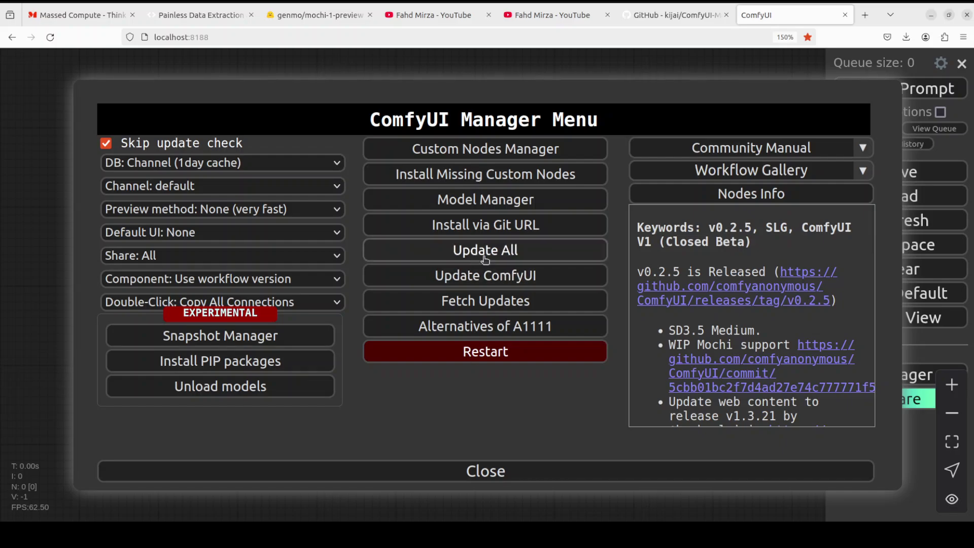
click(491, 474)
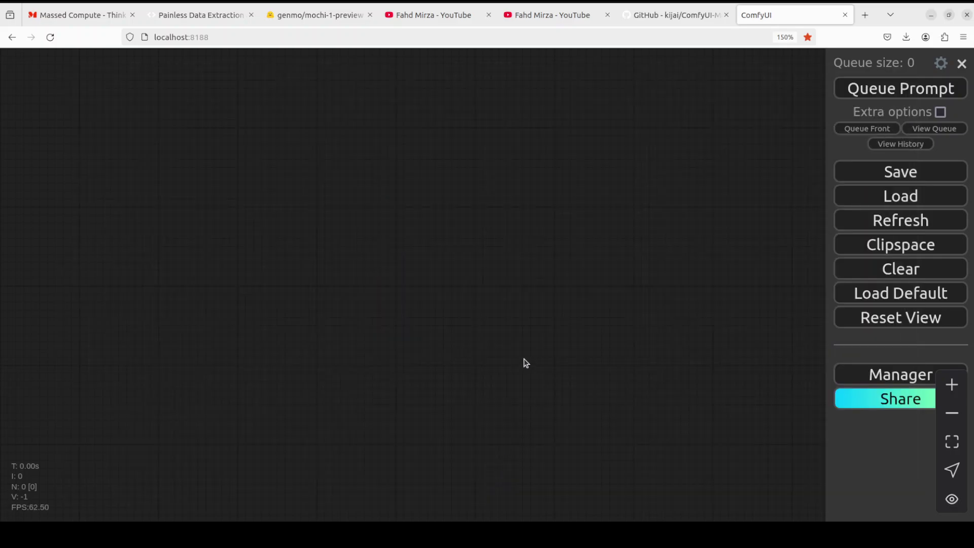
Step: Copy the kijai/ComfyUI-MochiWrapper HTTPS clone URL from the repository's Code menu
click(666, 17)
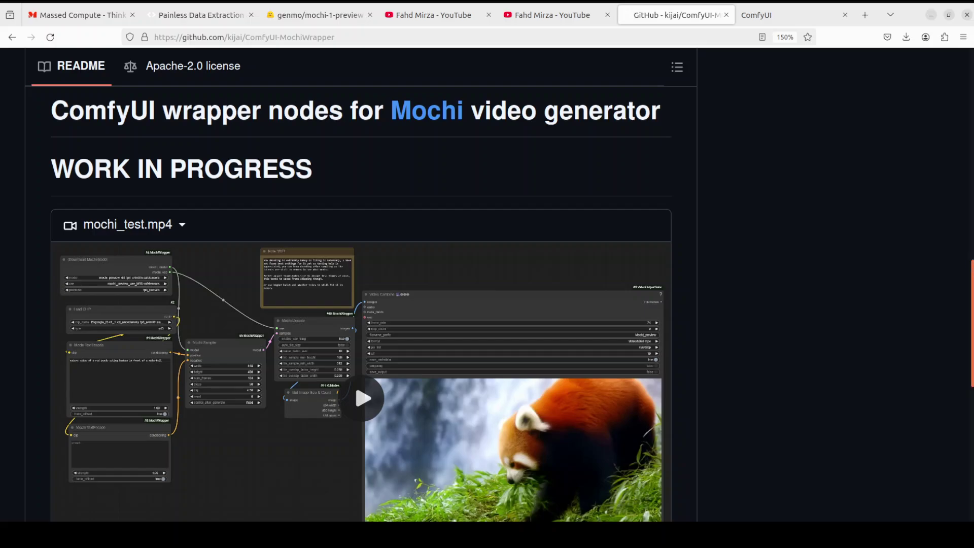
scroll(972, 324, up, 10)
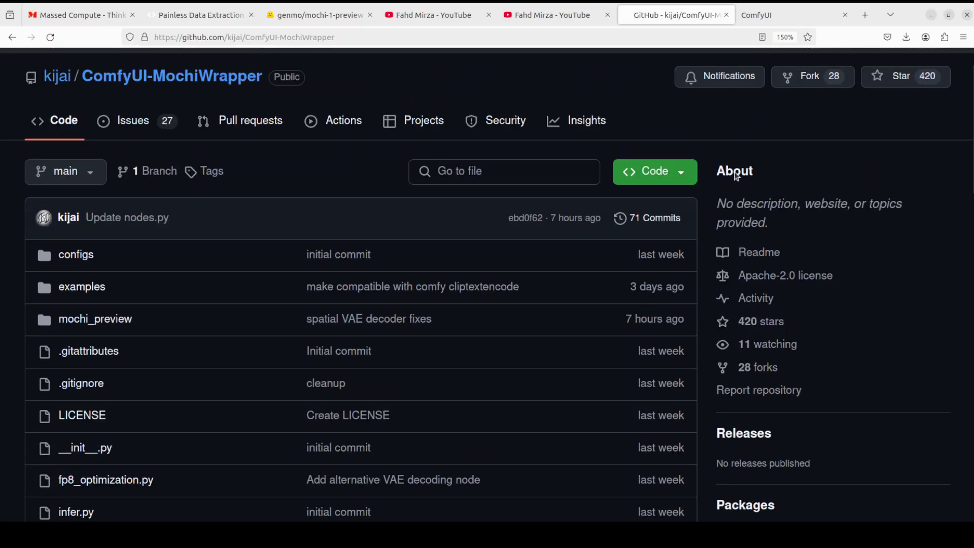
click(681, 172)
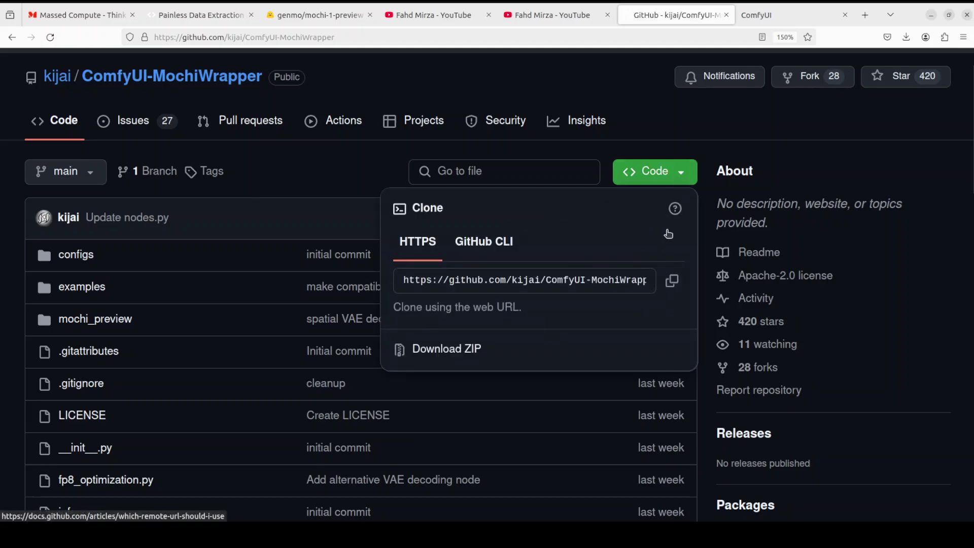
click(670, 281)
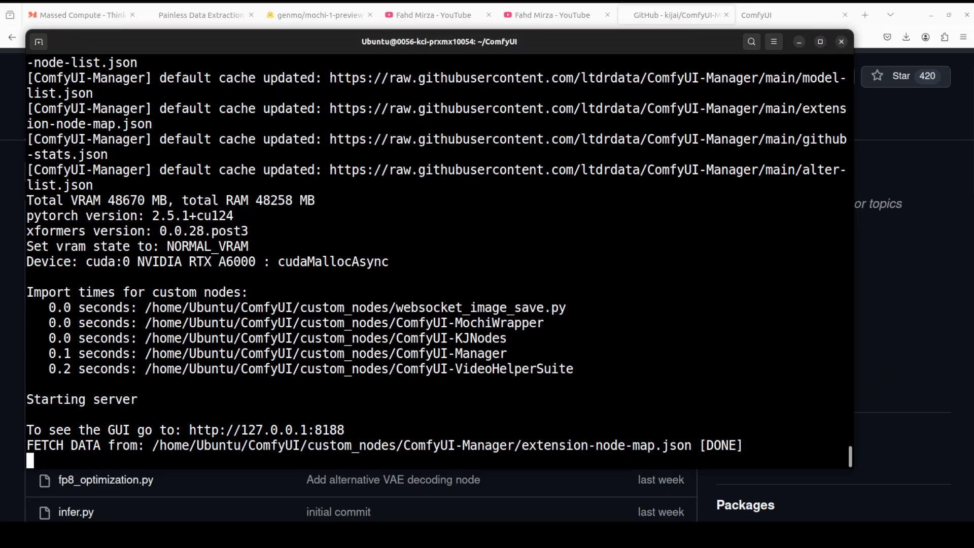
Step: Stop the ComfyUI server, enter custom_nodes, and start a git clone with the pasted MochiWrapper URL
click(5, 131)
key(ctrl+c)
key(ctrl+c)
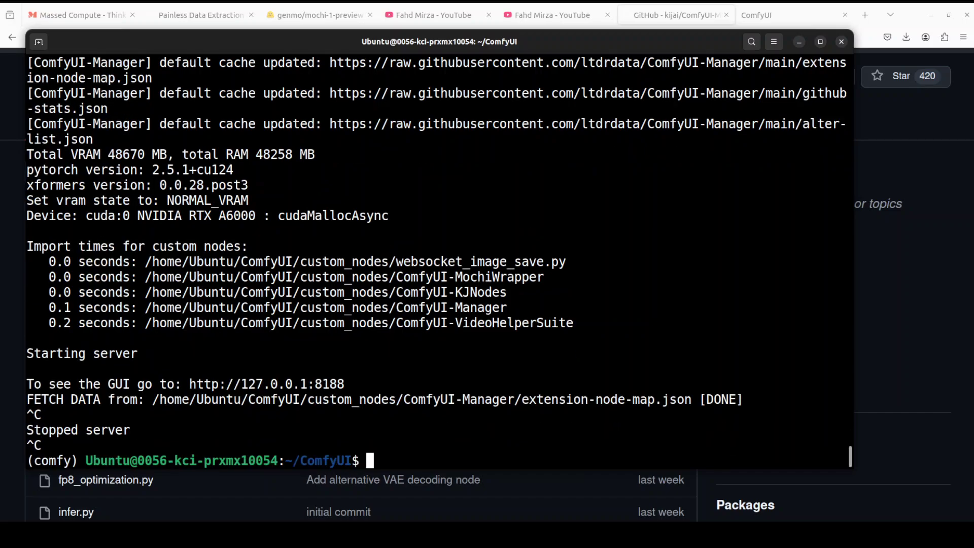
text(cd cus)
key(Tab)
key(Return)
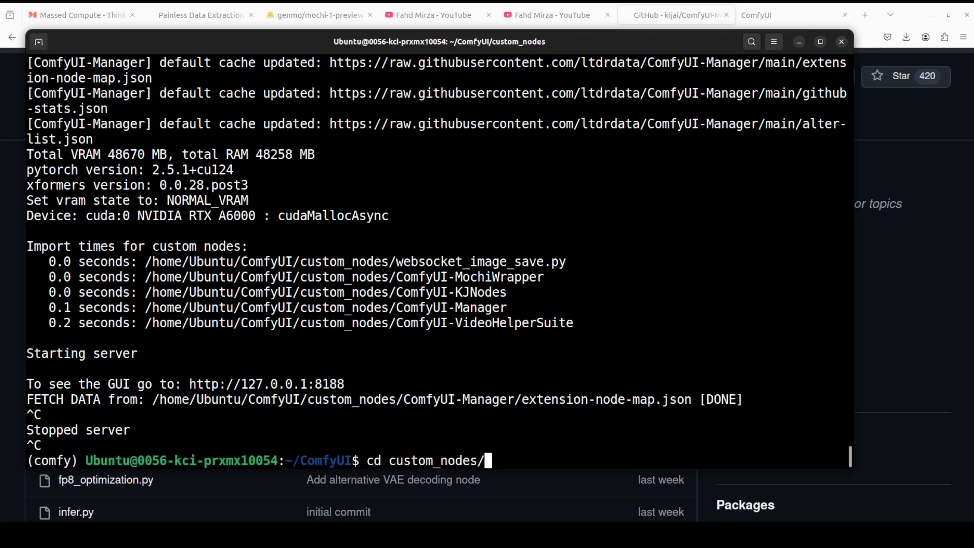
text(git clone)
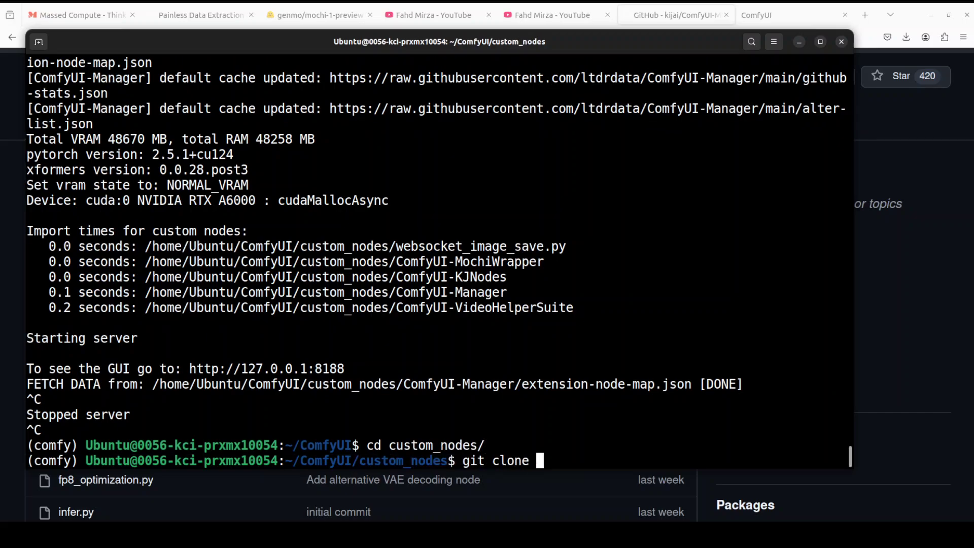
right_click(546, 156)
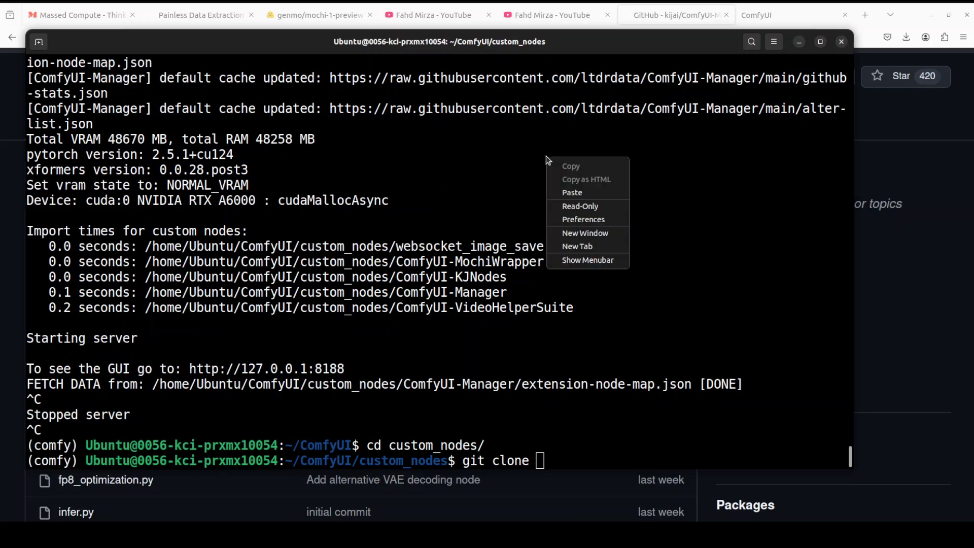
click(596, 190)
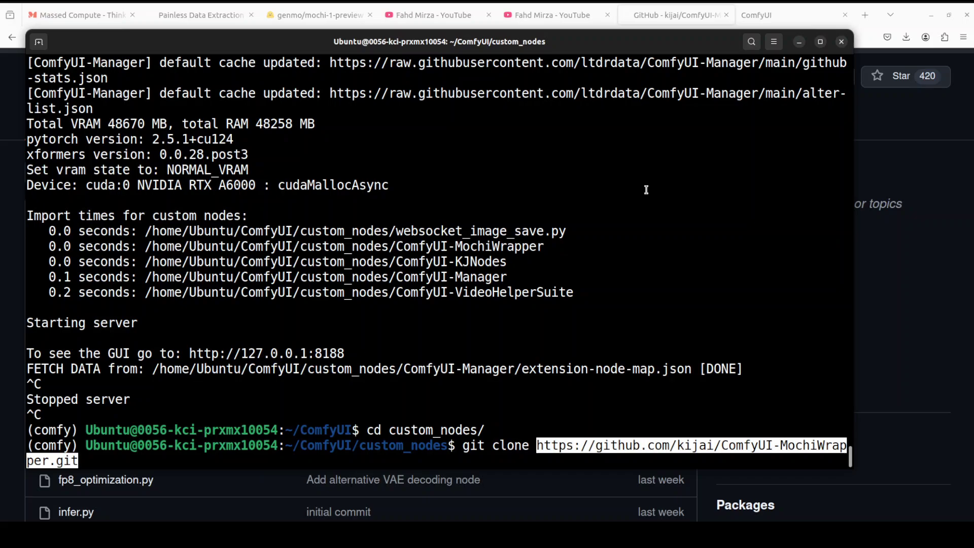
Step: Abandon the clone and list custom_nodes, confirming ComfyUI-MochiWrapper already exists
key(Up)
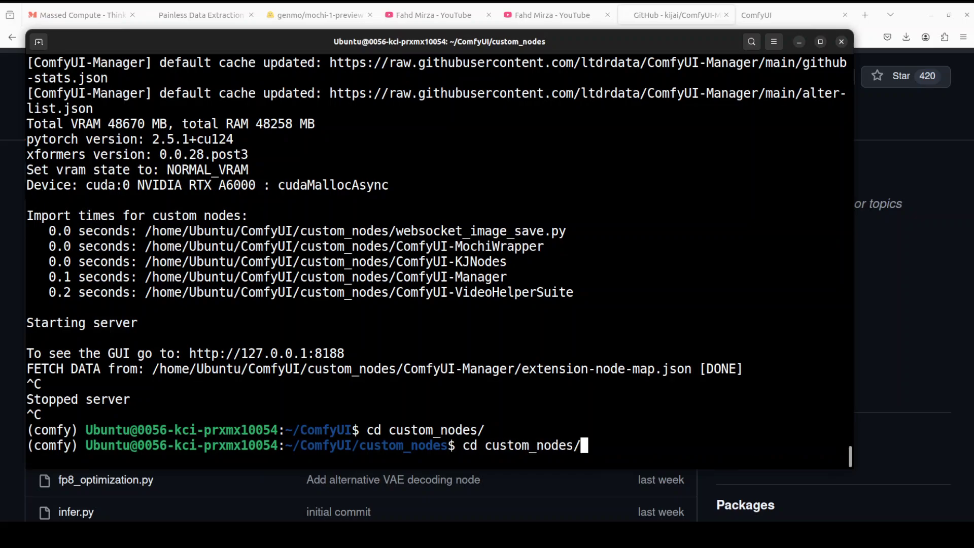
key(BackSpace)
key(BackSpace)
key(BackSpace)
key(BackSpace)
key(BackSpace)
key(BackSpace)
key(BackSpace)
key(BackSpace)
key(BackSpace)
key(BackSpace)
key(BackSpace)
key(BackSpace)
key(BackSpace)
key(BackSpace)
key(BackSpace)
key(BackSpace)
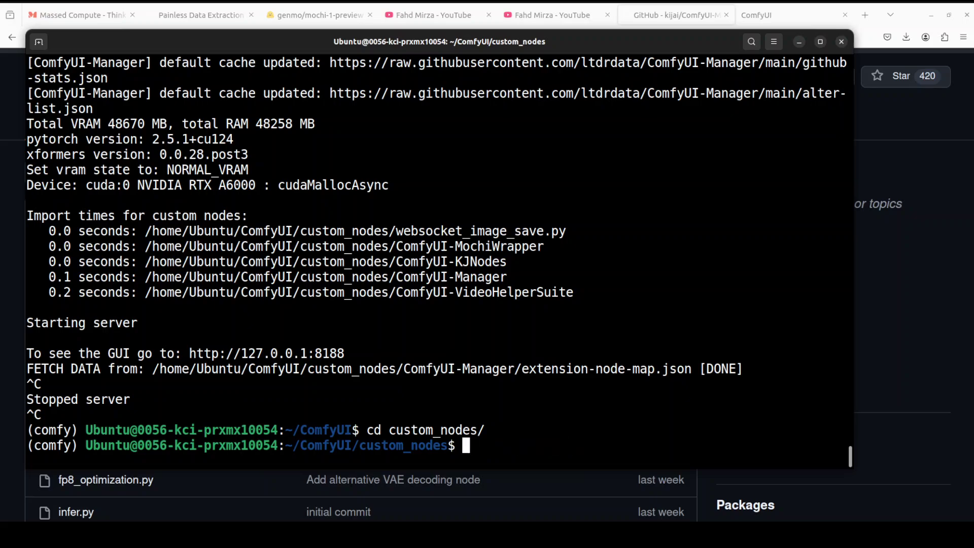
text(ls)
key(Return)
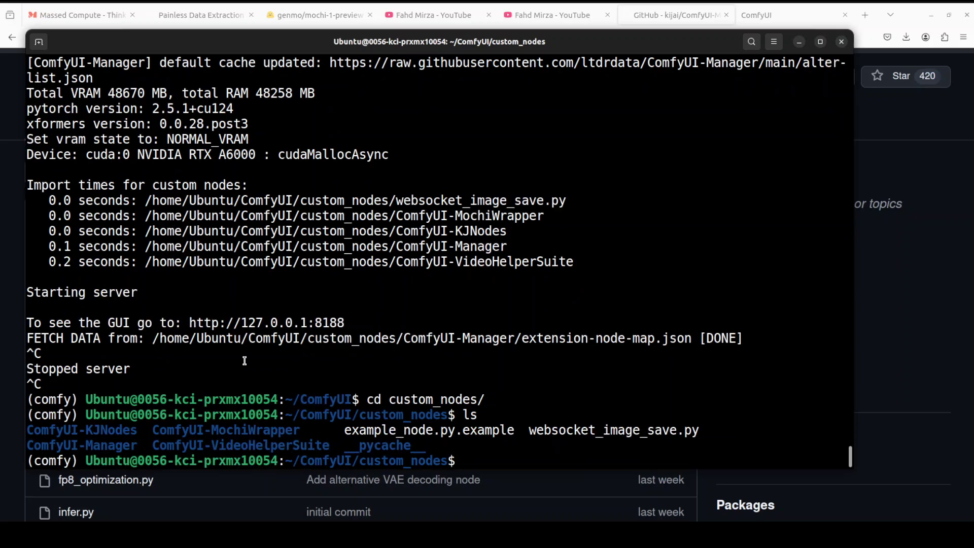
drag(154, 430, 295, 433)
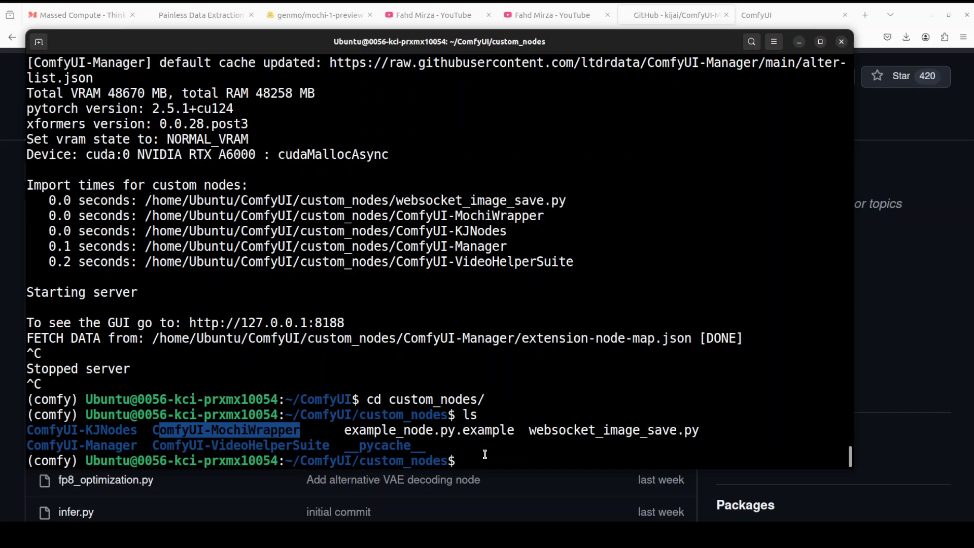
click(580, 382)
Step: Return to the ComfyUI folder, clear the screen, and rerun python main.py
text(cd ..)
key(Return)
text(clear)
key(Return)
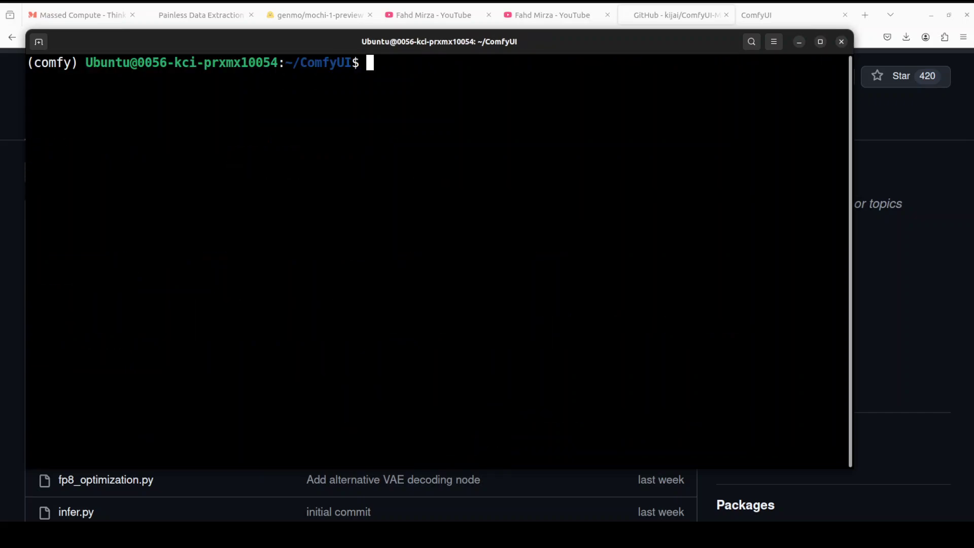
key(Up)
key(Up)
key(Up)
key(Up)
key(Up)
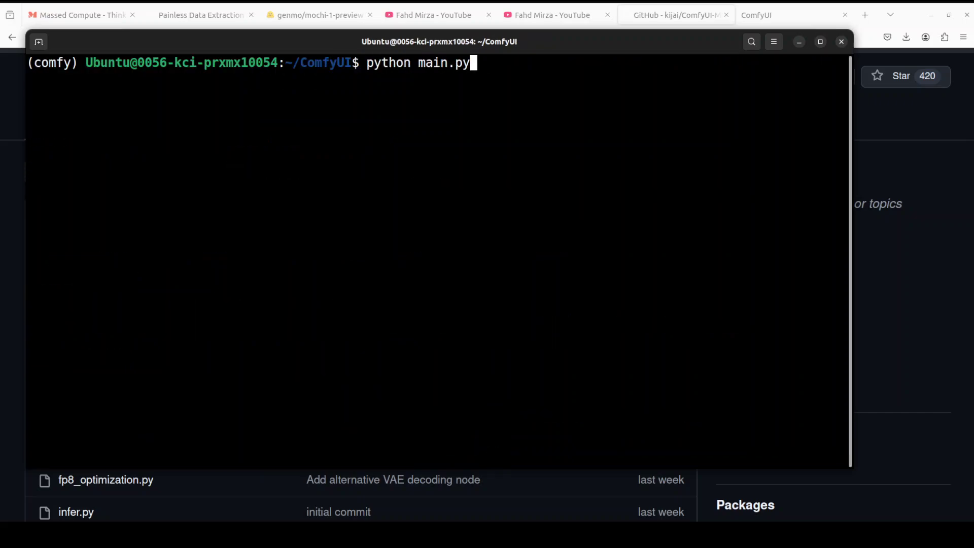
key(Return)
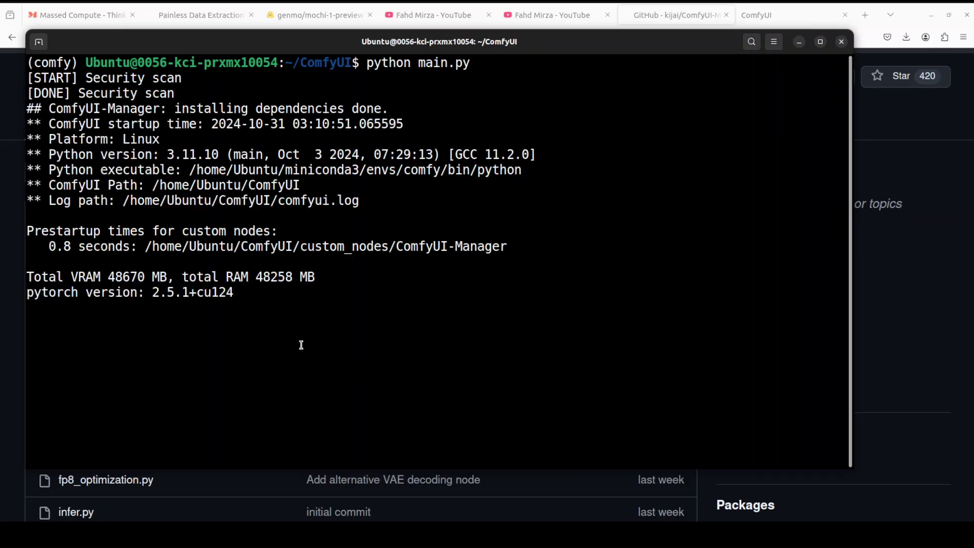
Step: Reload localhost:8188 and open the Custom Nodes Manager filtered to Installed
click(769, 9)
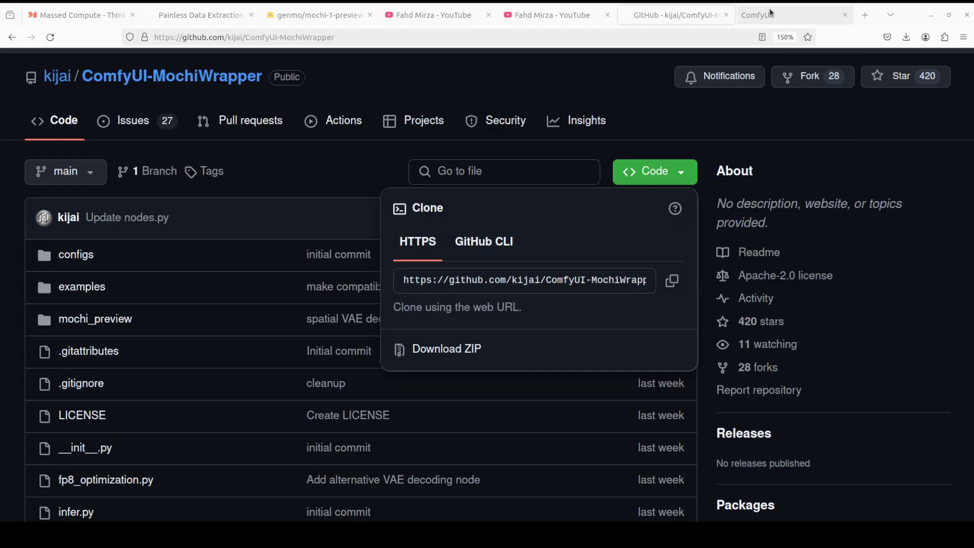
click(391, 36)
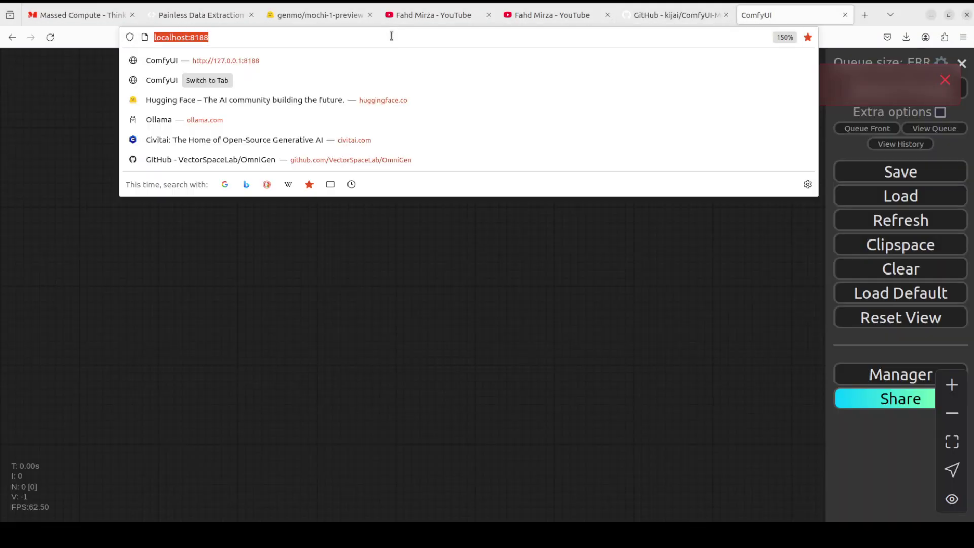
key(Return)
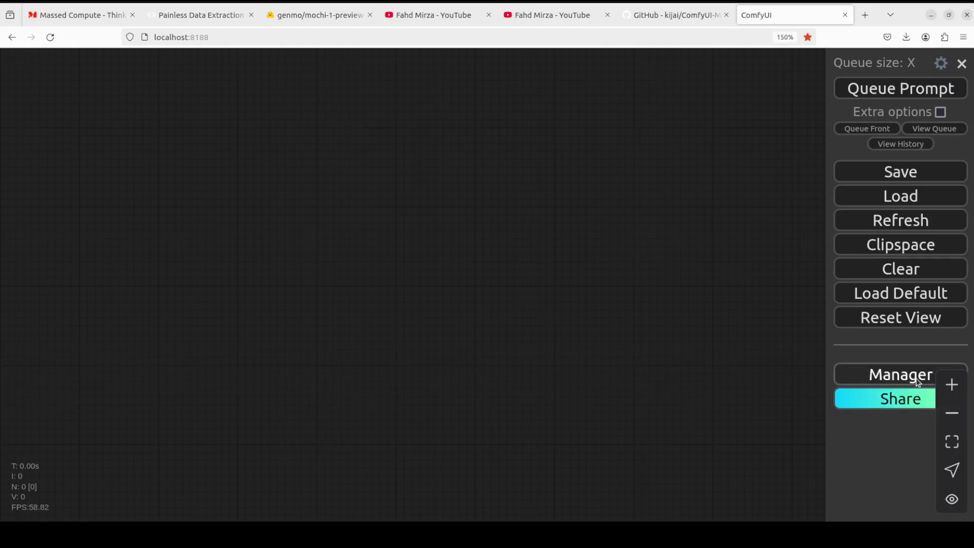
click(918, 381)
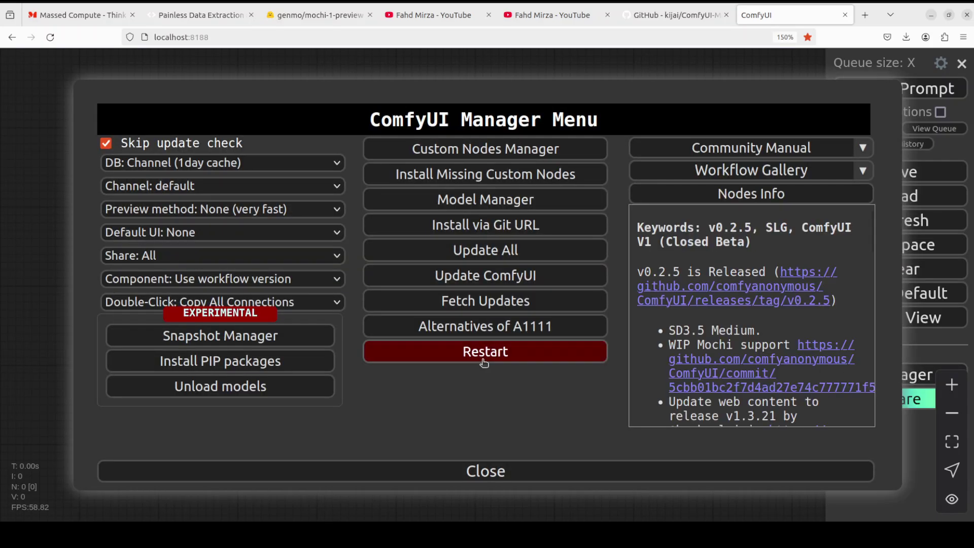
click(456, 152)
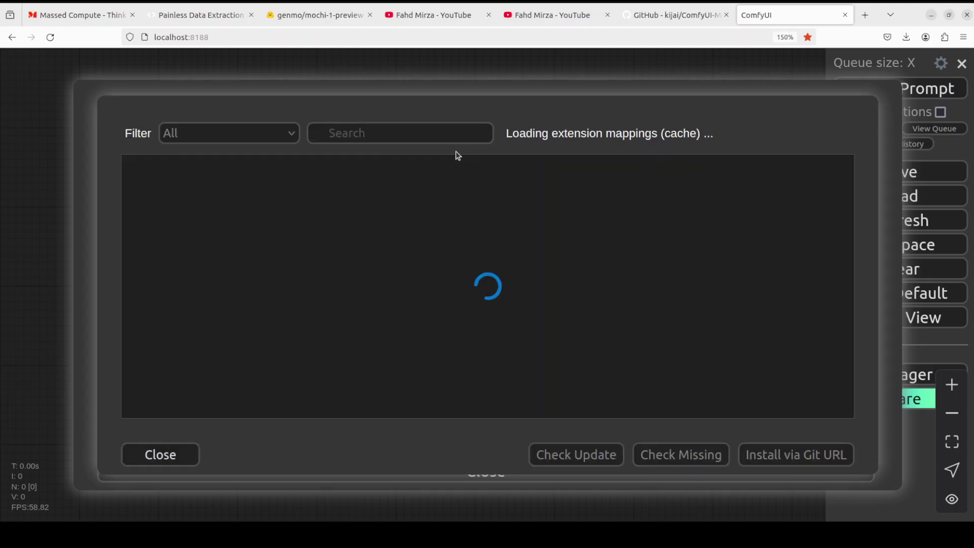
click(213, 135)
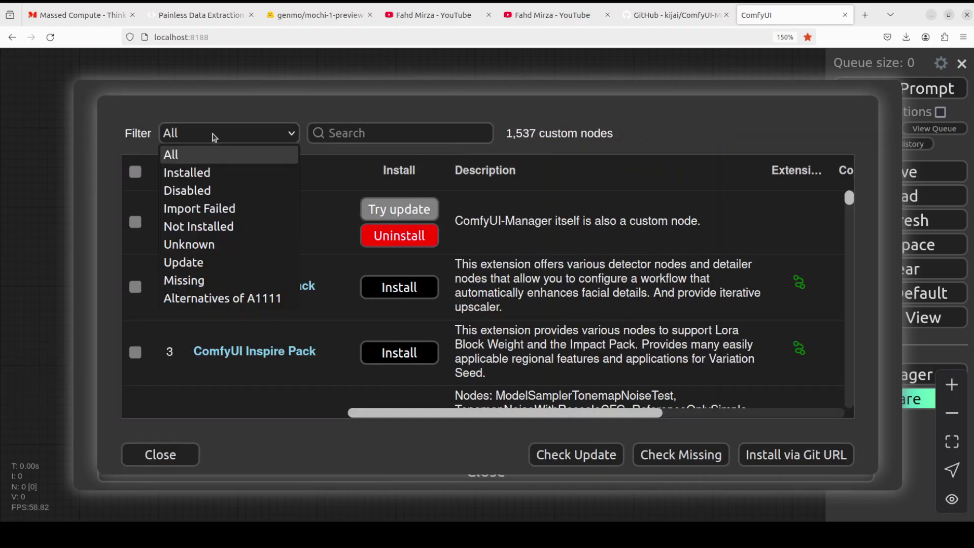
click(203, 172)
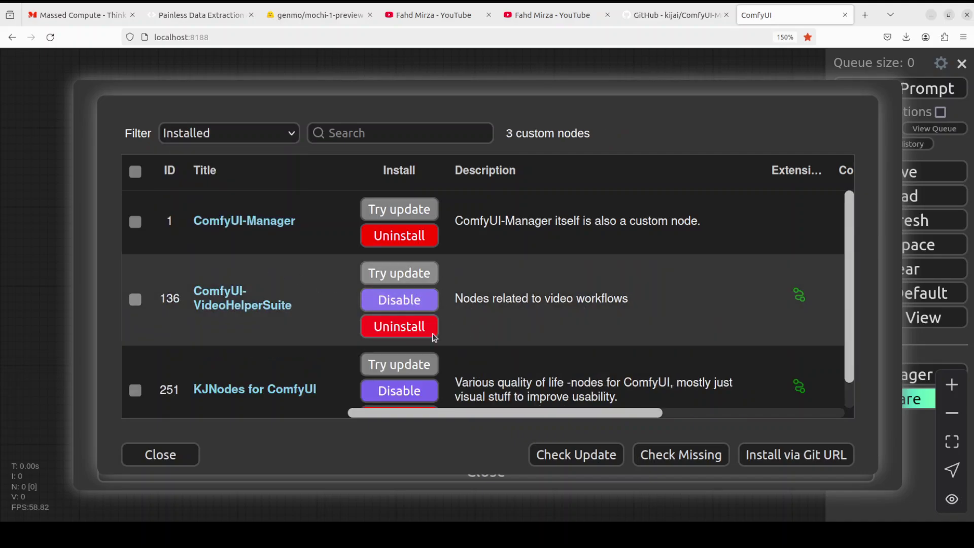
Step: Check the ComfyUI-VideoHelperSuite and KJNodes entries, then close the custom nodes list
click(135, 299)
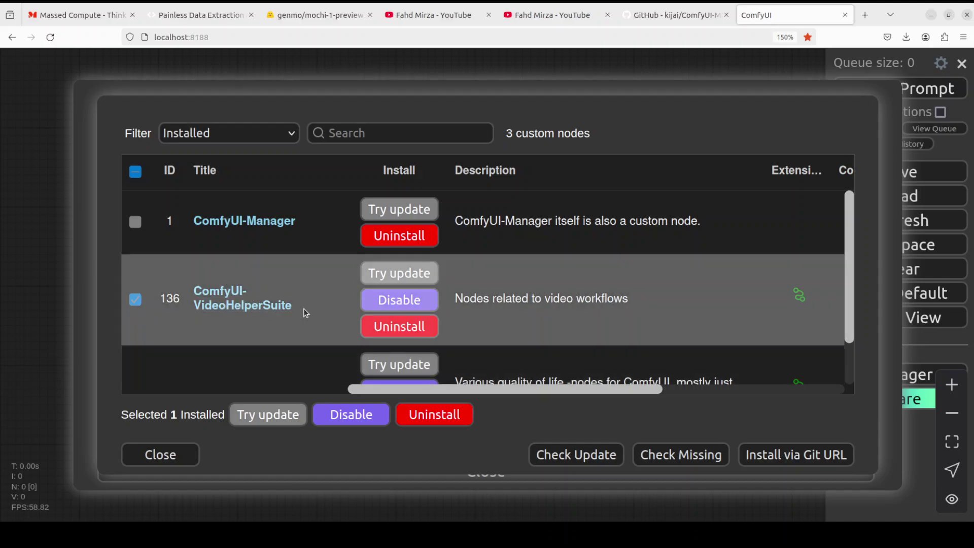
drag(306, 313, 198, 291)
key(ctrl+c)
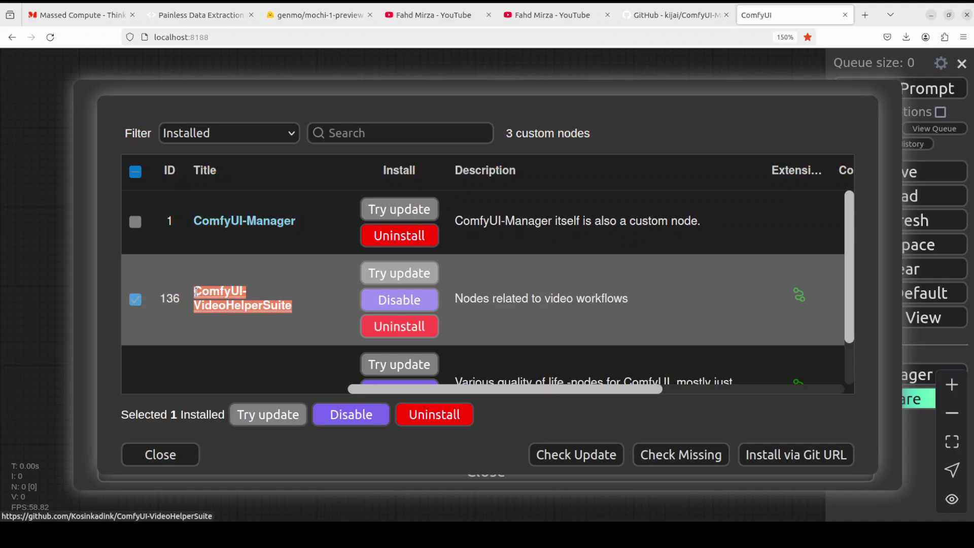
click(135, 299)
click(376, 133)
key(ctrl+v)
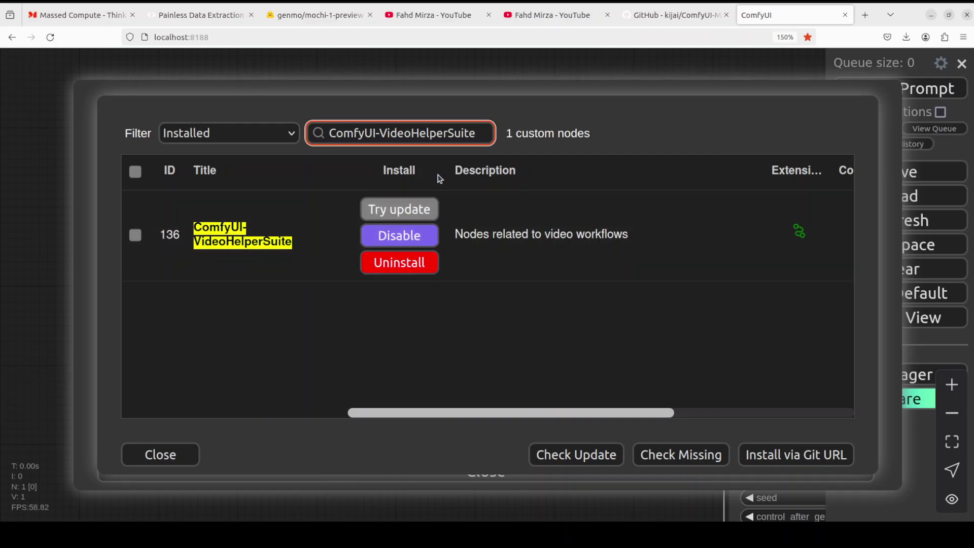
key(BackSpace)
key(BackSpace)
key(BackSpace)
key(BackSpace)
key(BackSpace)
key(BackSpace)
key(BackSpace)
key(BackSpace)
key(BackSpace)
key(BackSpace)
key(BackSpace)
key(BackSpace)
key(BackSpace)
key(BackSpace)
key(BackSpace)
key(BackSpace)
key(BackSpace)
key(BackSpace)
key(BackSpace)
key(BackSpace)
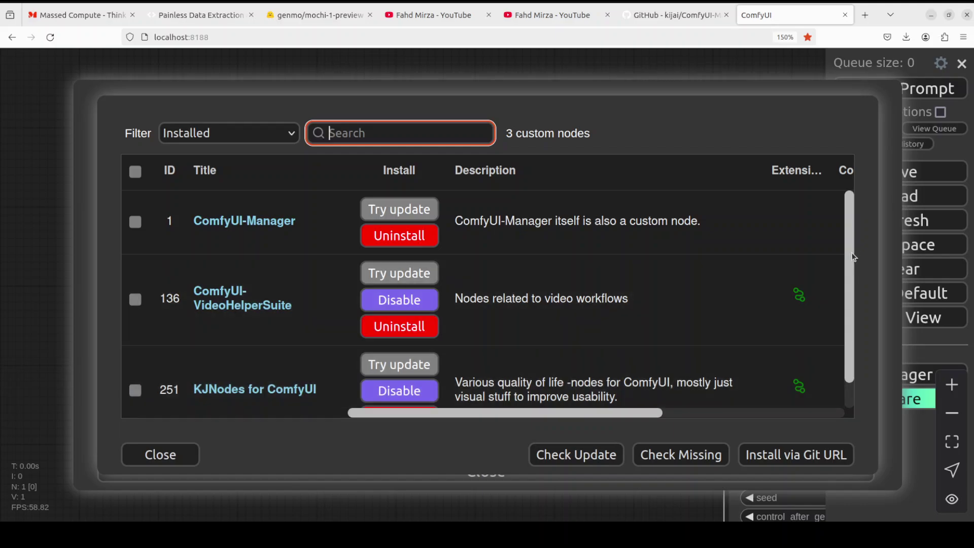
drag(855, 299, 855, 325)
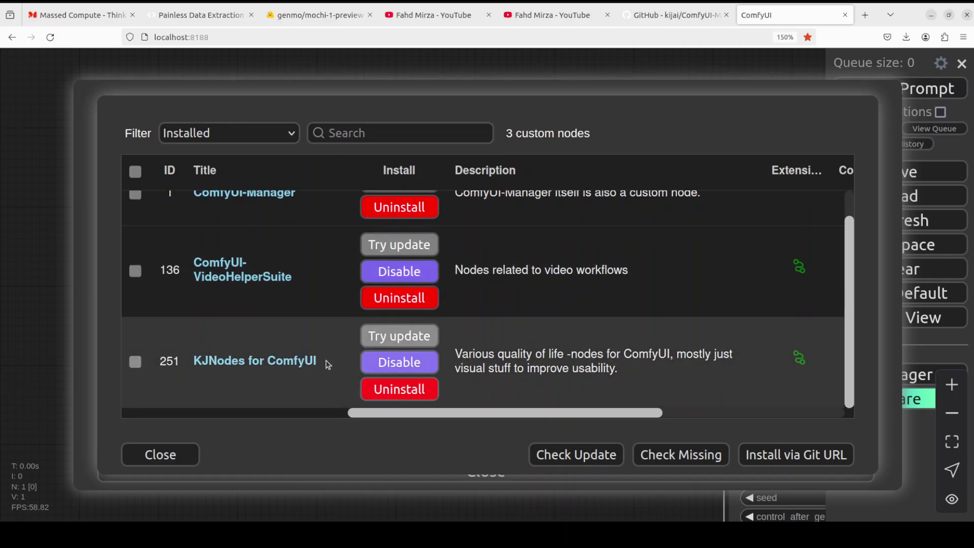
drag(326, 360, 196, 361)
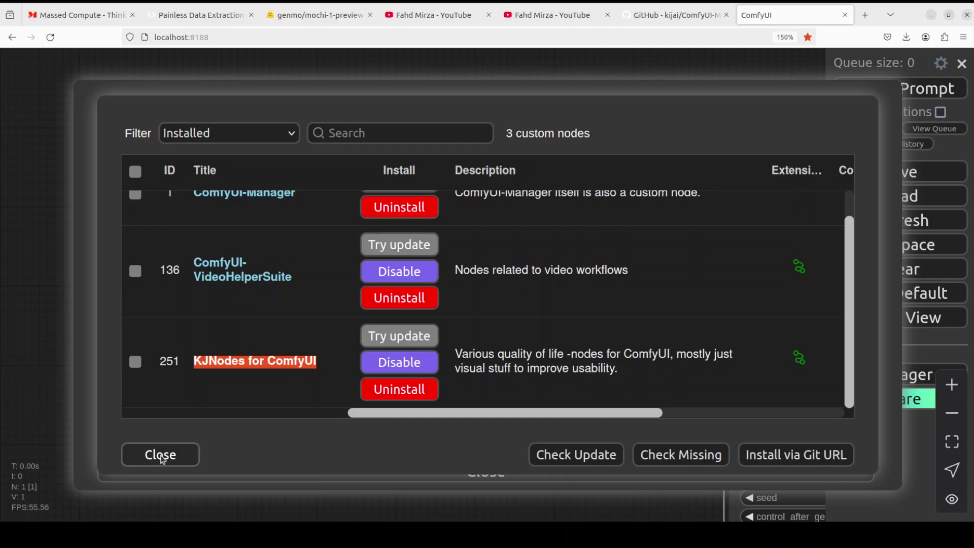
click(161, 458)
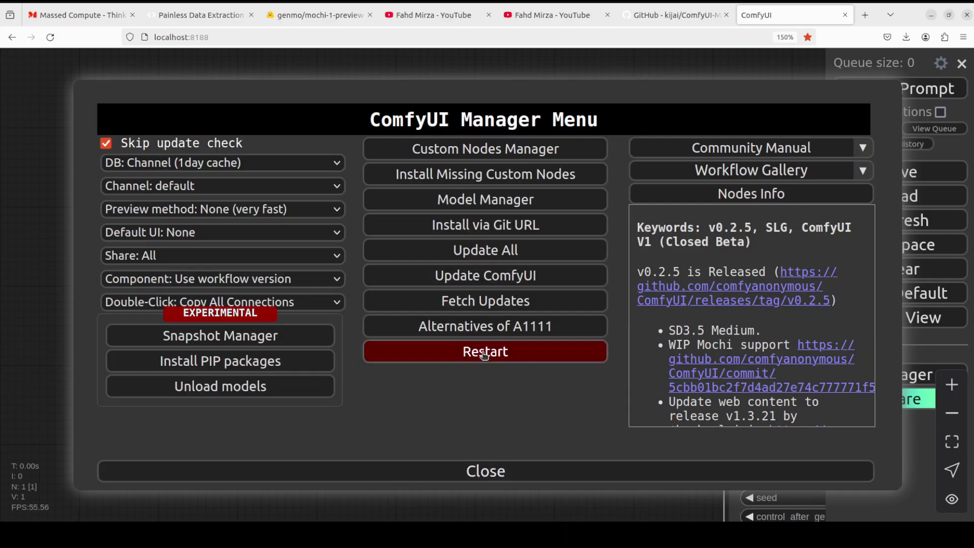
Step: Close the Manager Menu and clear all nodes from the canvas, confirming with OK
click(480, 472)
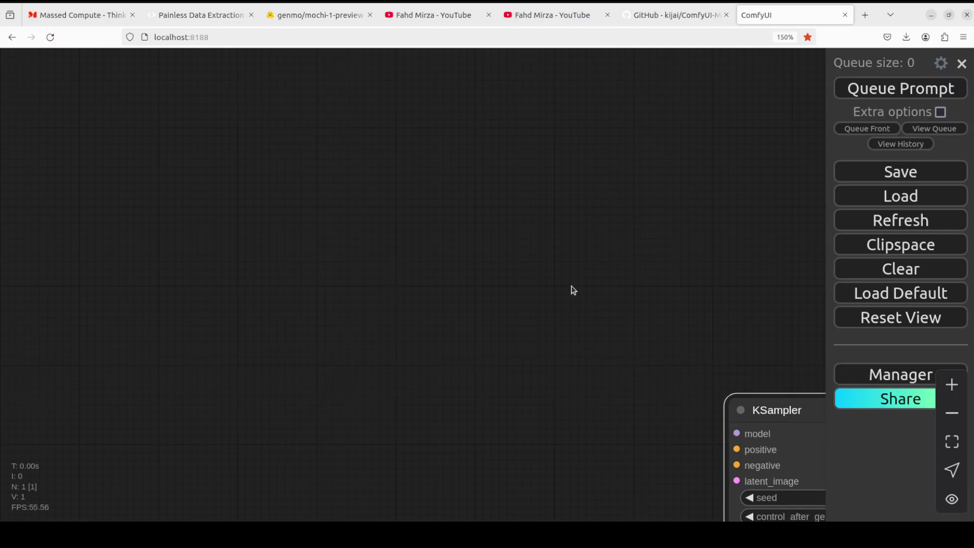
click(865, 272)
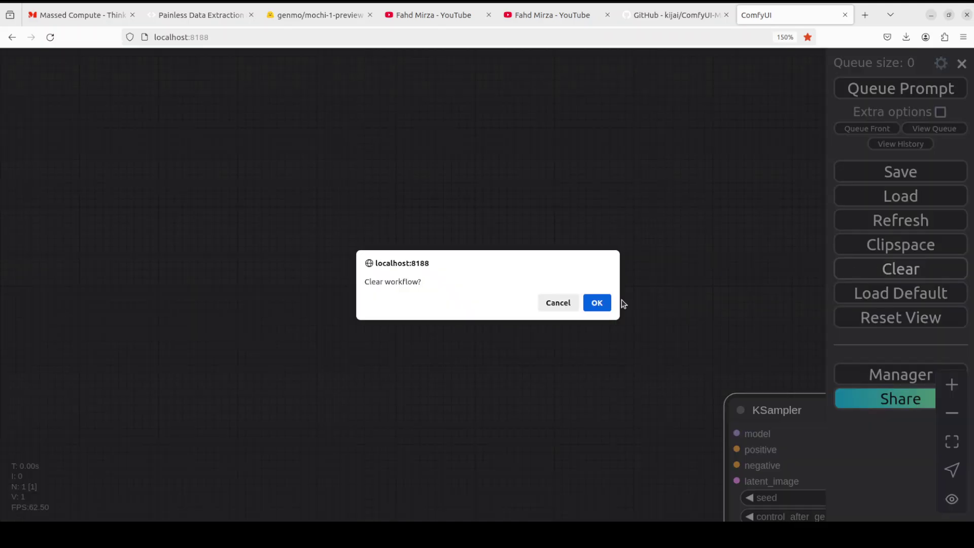
click(596, 303)
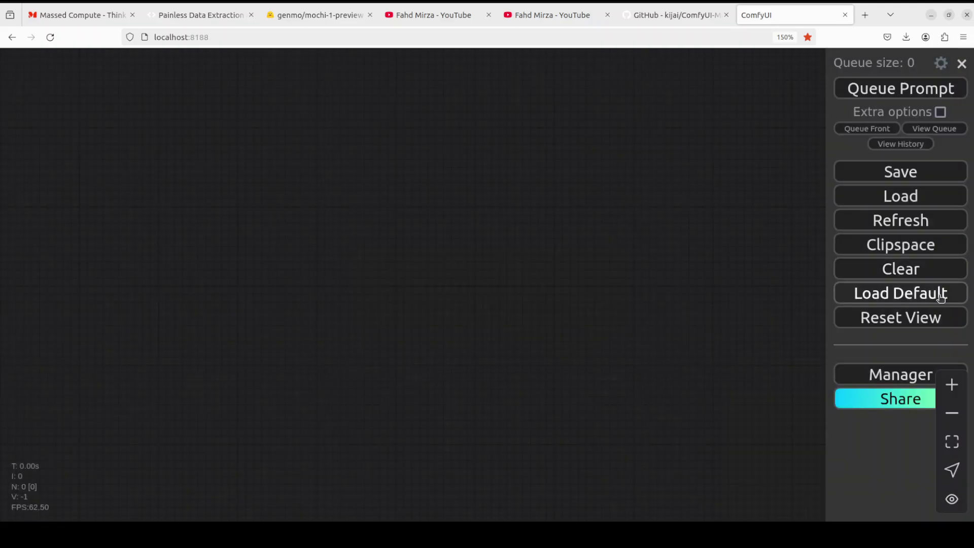
Step: Browse to ComfyUI/custom_nodes/ComfyUI-MochiWrapper/examples and select mochi_test_163_frames_01.json
click(904, 199)
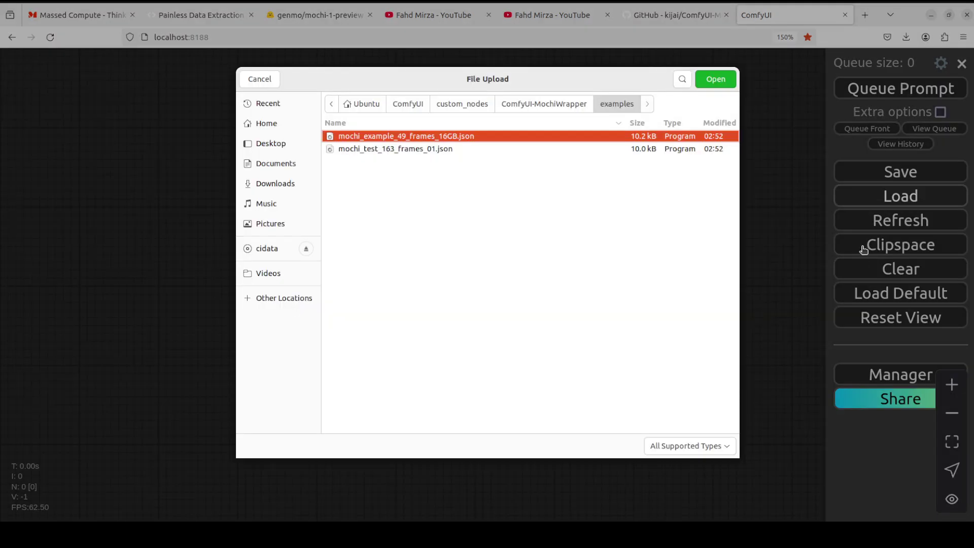
click(408, 104)
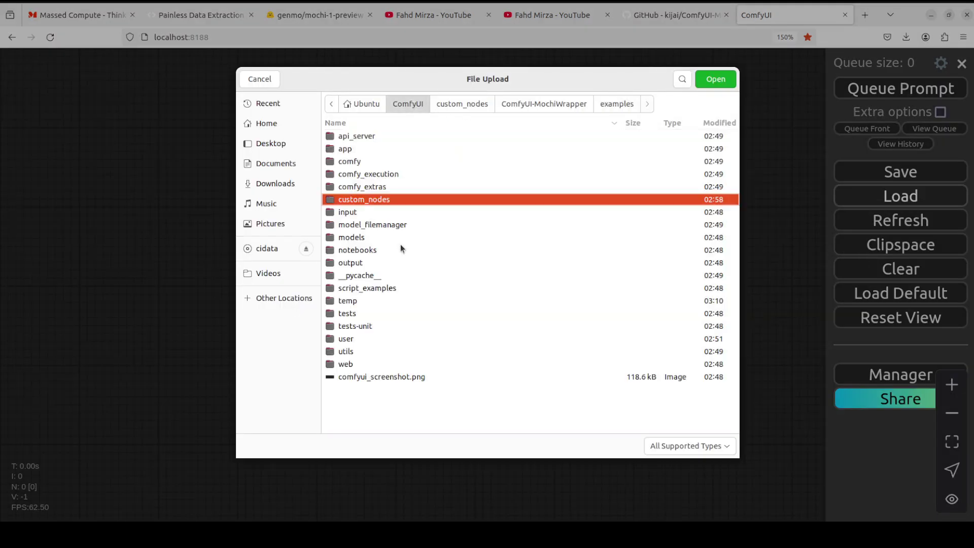
double_click(356, 201)
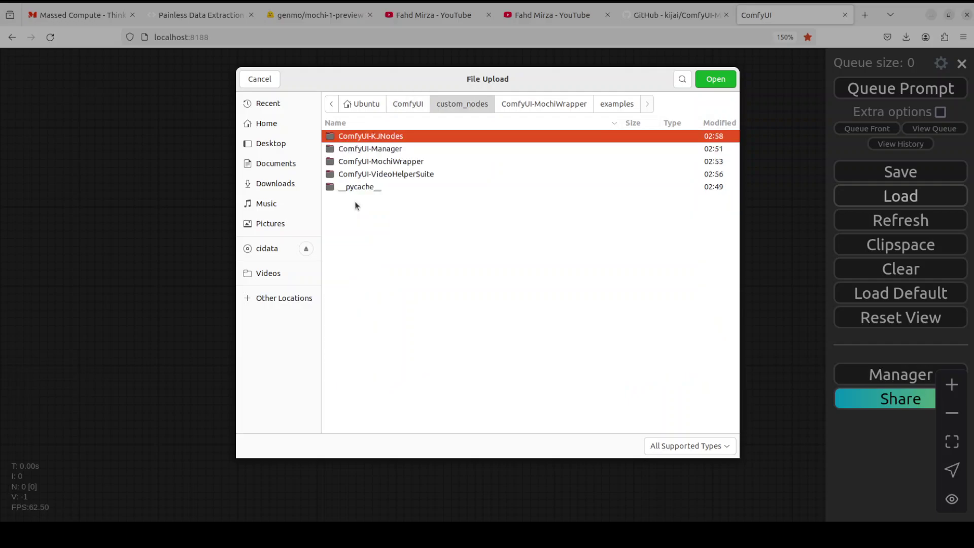
double_click(396, 161)
double_click(354, 148)
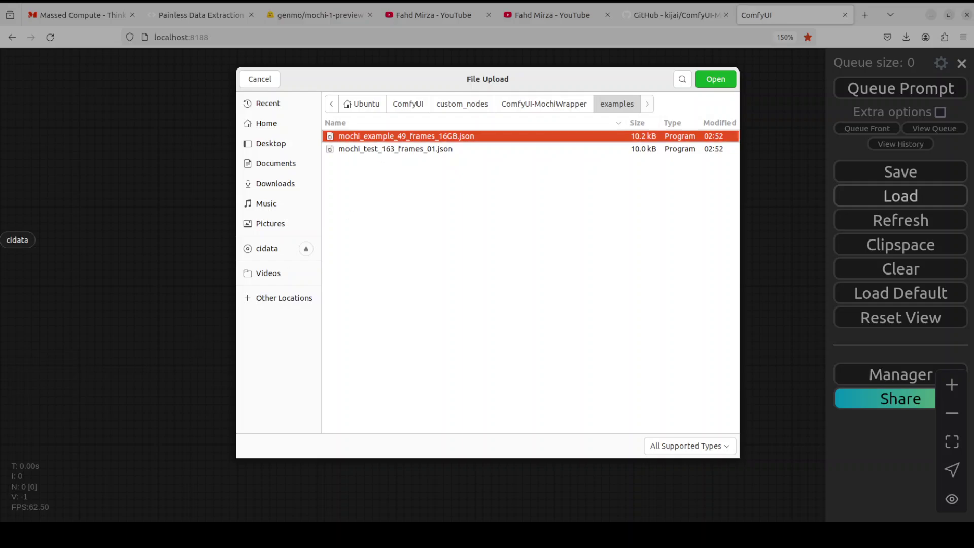
click(394, 151)
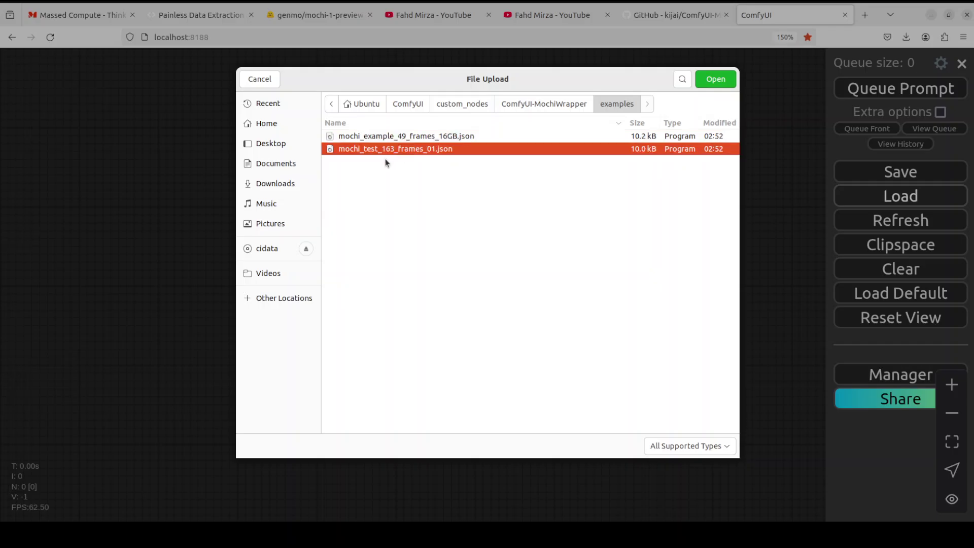
Step: Load mochi_test_163_frames_01.json and recenter the Mochi node graph on the canvas
double_click(376, 149)
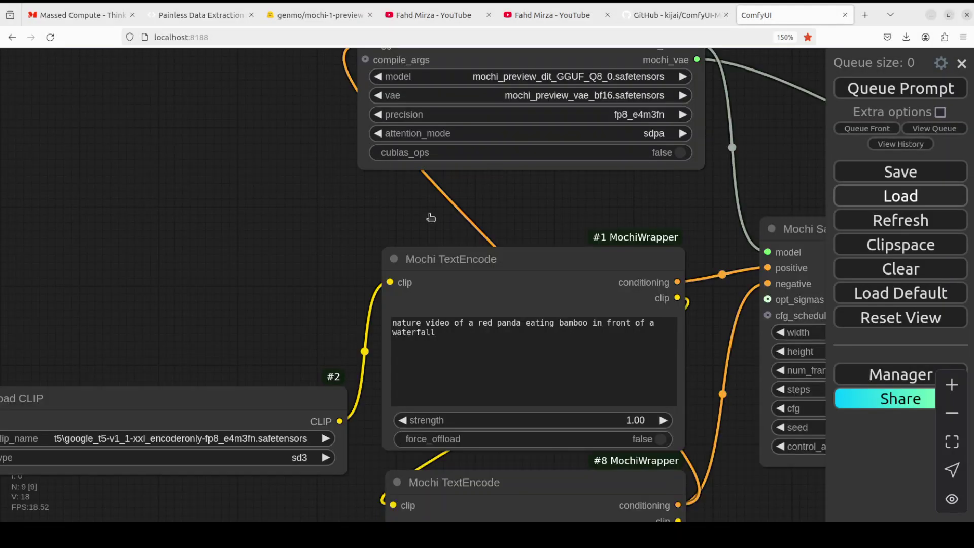
scroll(259, 168, down, 3)
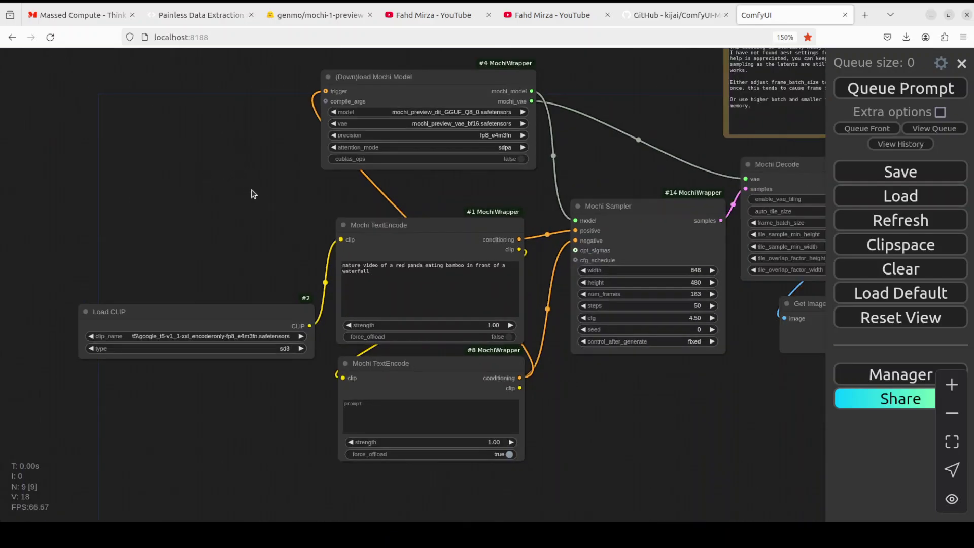
drag(260, 160, 273, 197)
scroll(270, 193, up, 1)
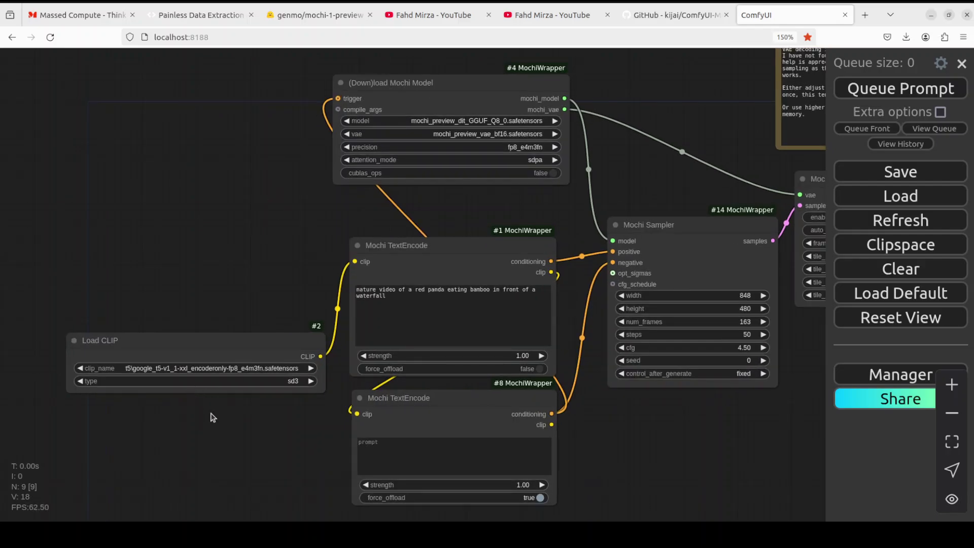
drag(278, 429, 183, 406)
drag(173, 206, 156, 259)
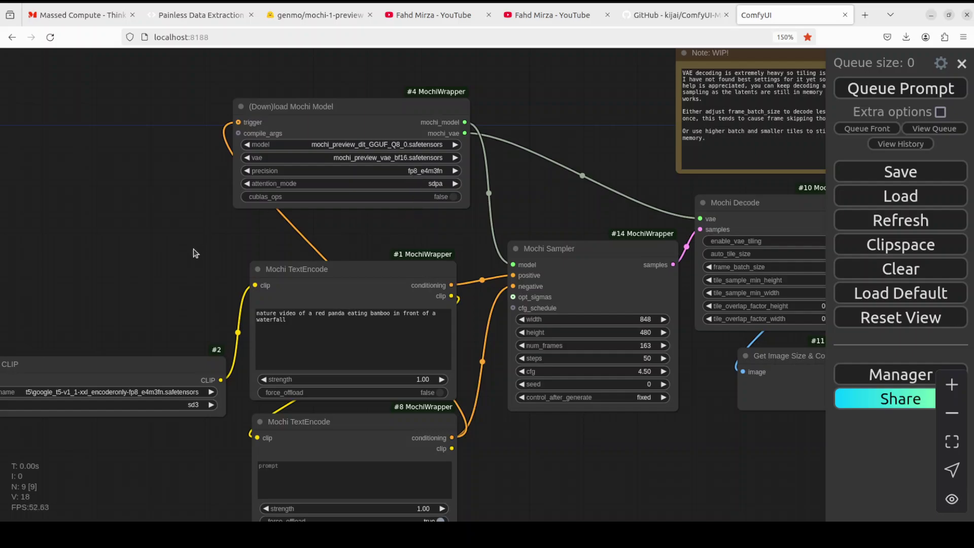
Step: Pan right to the Video Combine output node, select it, then pan back toward the sampler
scroll(98, 206, down, 3)
scroll(97, 206, right, 5)
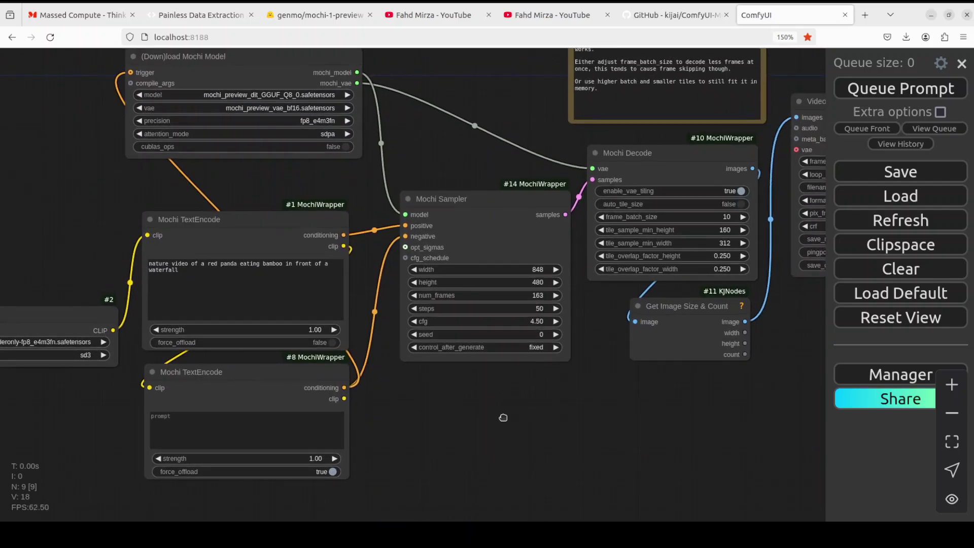
scroll(450, 426, up, 2)
scroll(450, 426, right, 5)
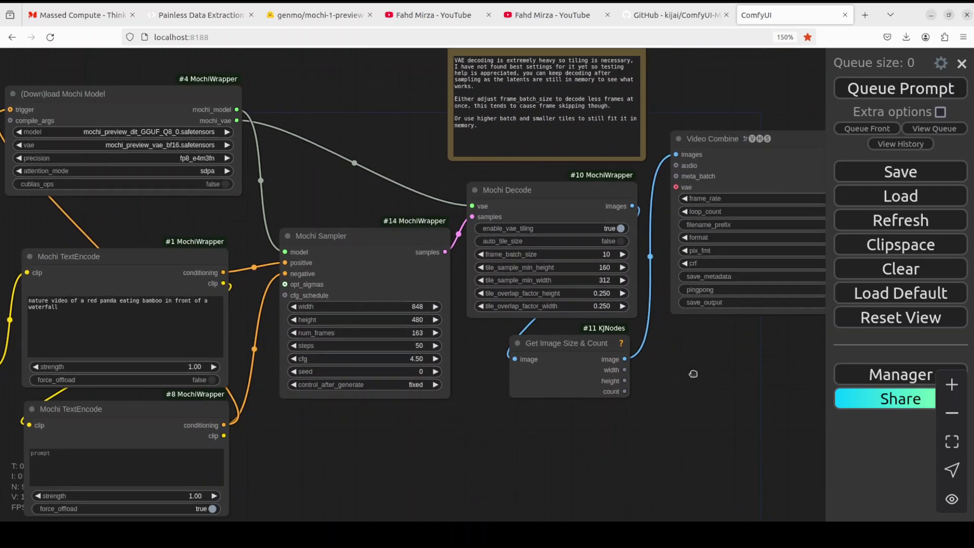
drag(656, 385, 515, 361)
click(530, 335)
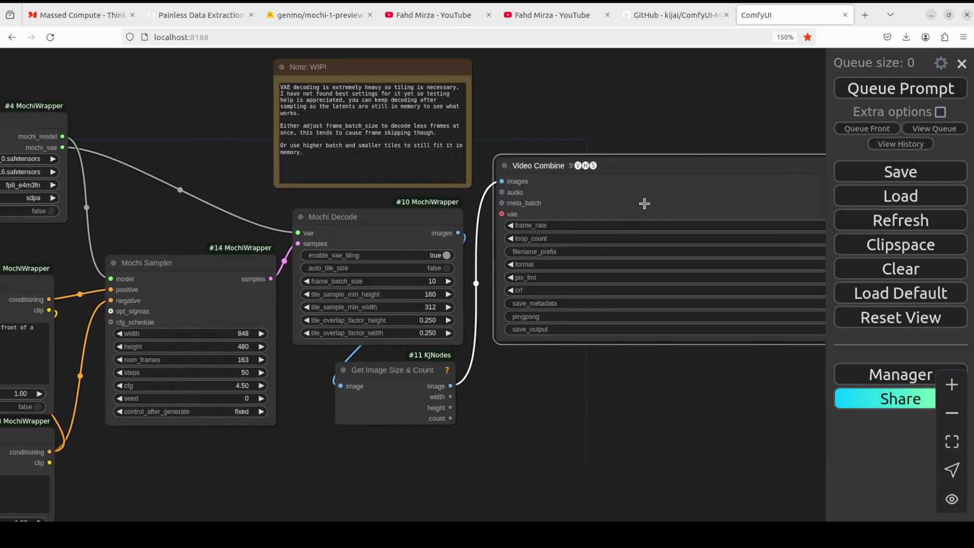
drag(619, 383, 568, 375)
drag(668, 358, 814, 344)
drag(496, 452, 761, 426)
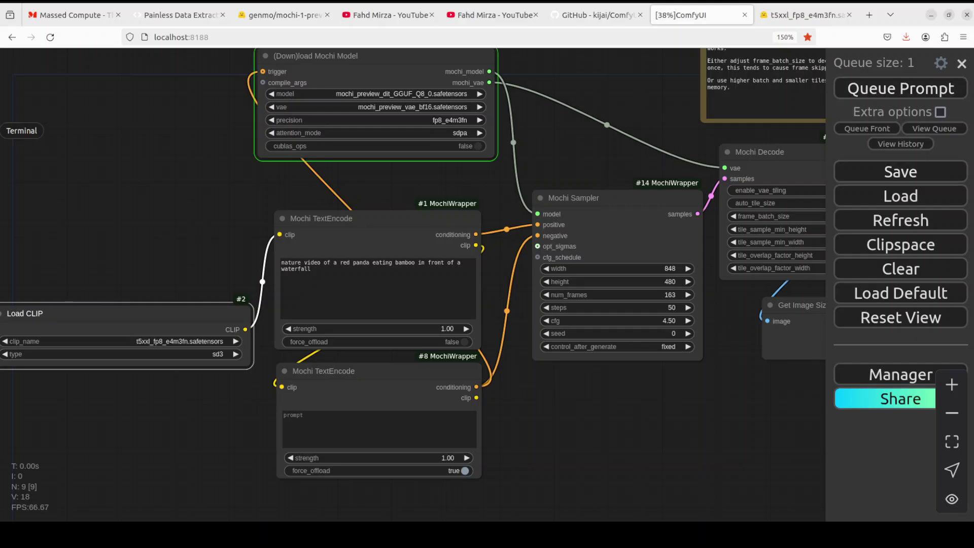
Step: Bring up the terminal log showing the CLIP load and the Mochi model download starting
click(3, 131)
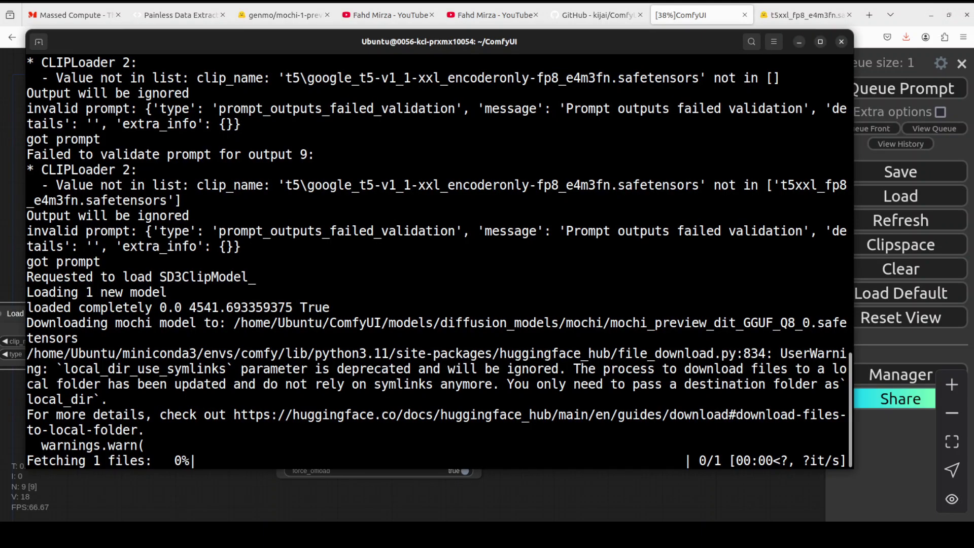
Step: Minimize the terminal log to get back to the red panda workflow
click(798, 42)
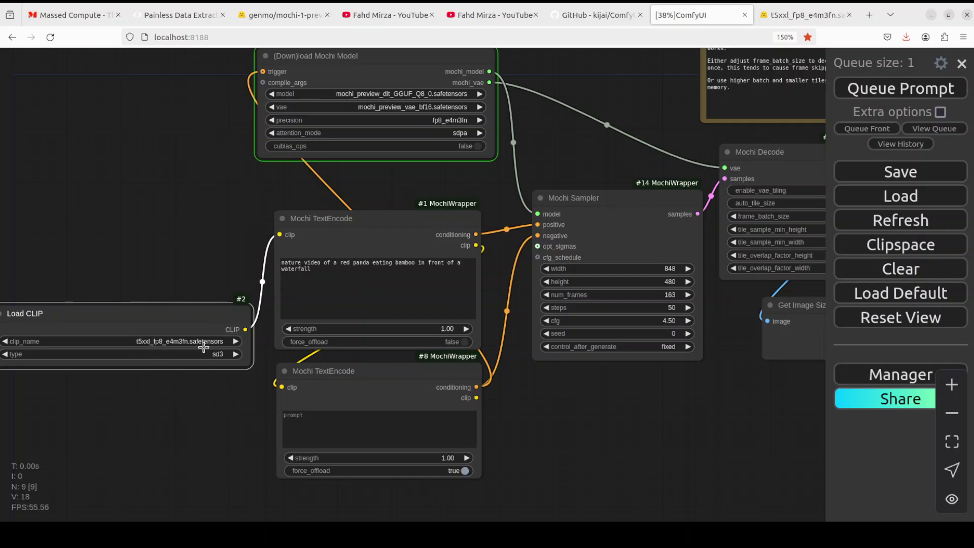
click(820, 16)
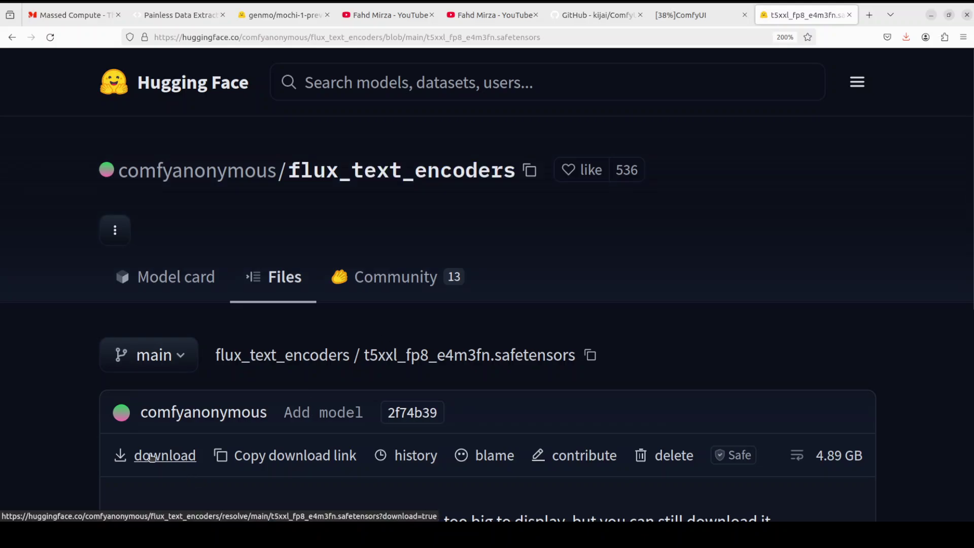
click(679, 17)
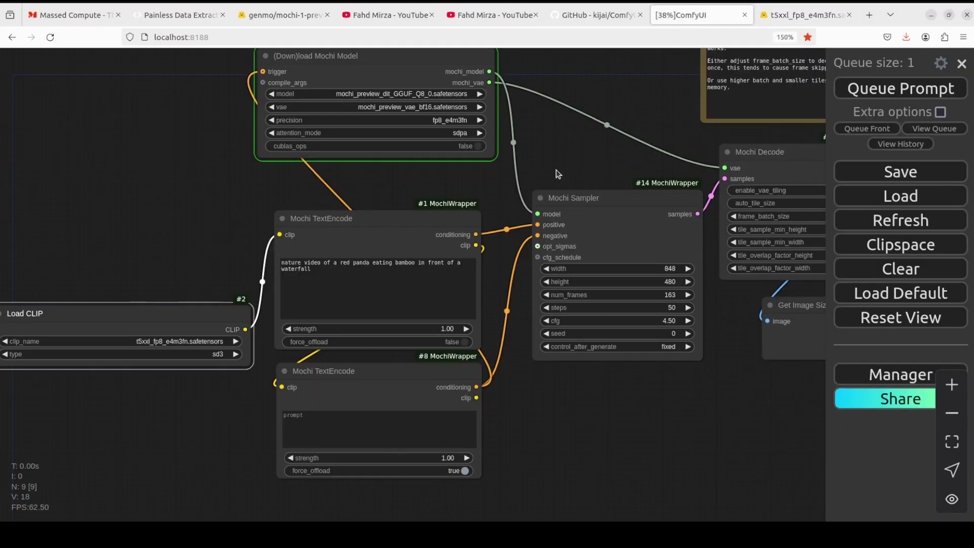
Step: Open an enlarged new terminal window and run nvidia-smi to check RTX A6000 usage
right_click(4, 130)
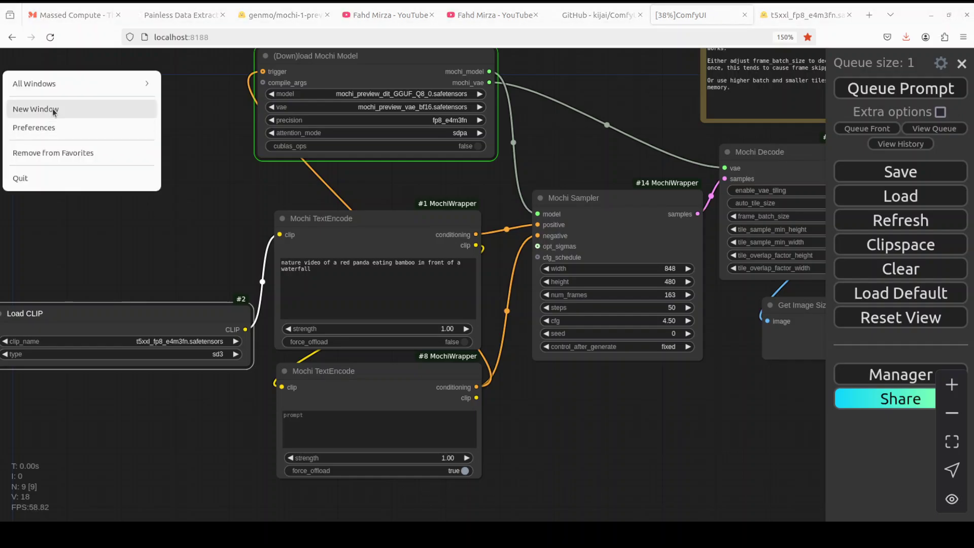
click(360, 244)
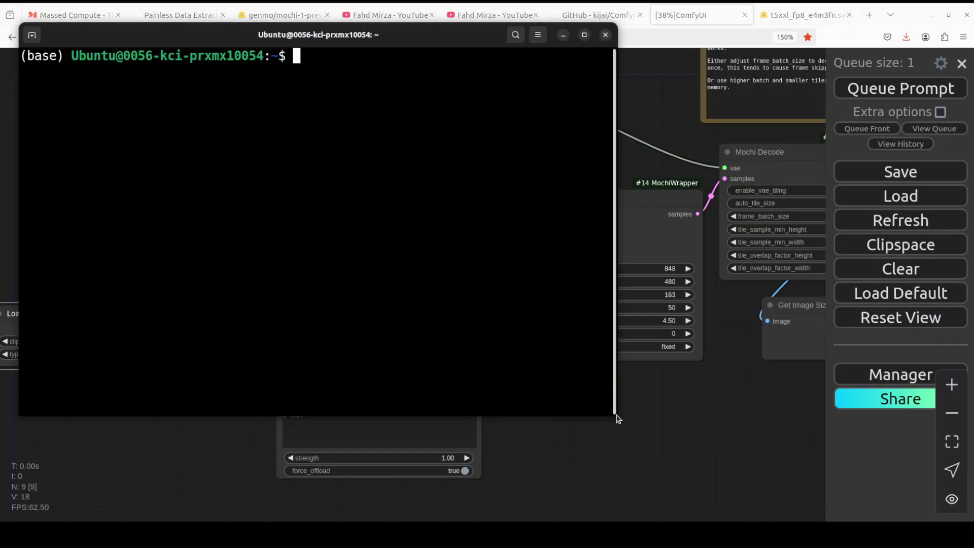
drag(616, 414, 800, 462)
text(nvidia-smi)
key(Return)
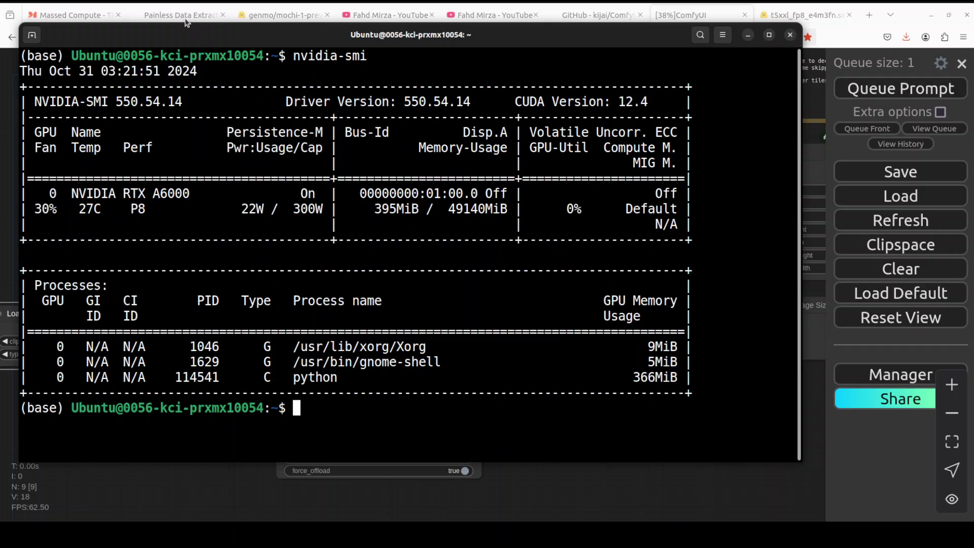
click(67, 14)
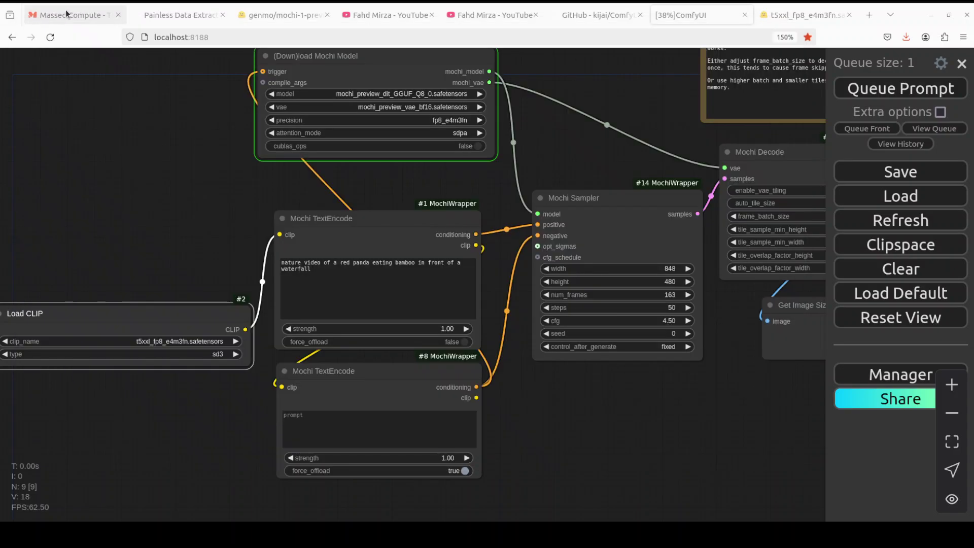
Step: Switch to the Massed Compute homepage with its 'Build and Deploy AI' banner
click(67, 13)
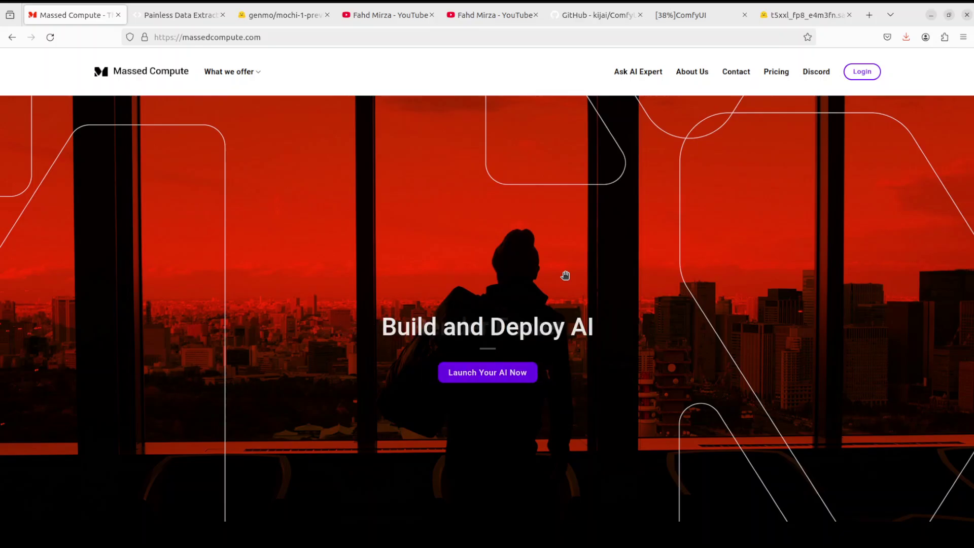
Step: Back in ComfyUI, pan to the decode and output nodes while Mochi Sampler runs
click(684, 17)
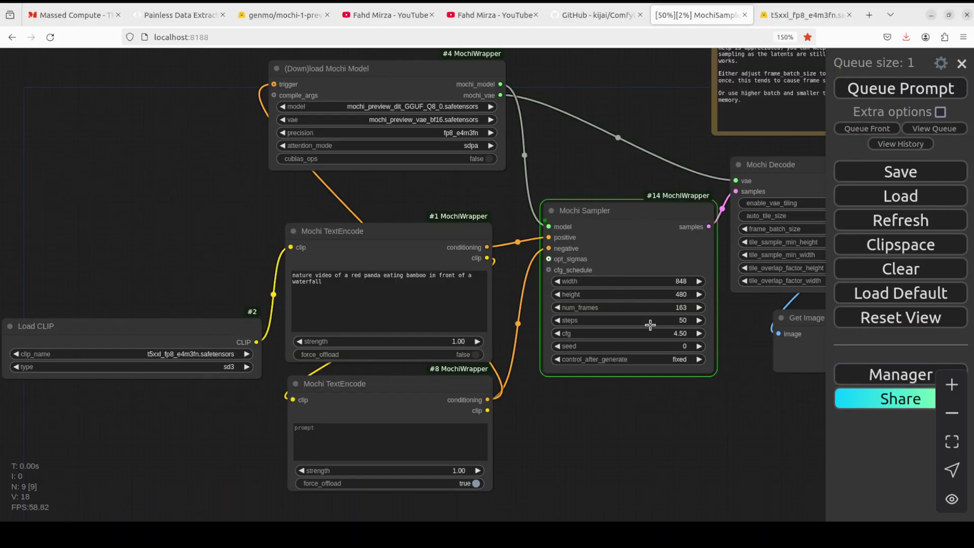
scroll(593, 463, right, 10)
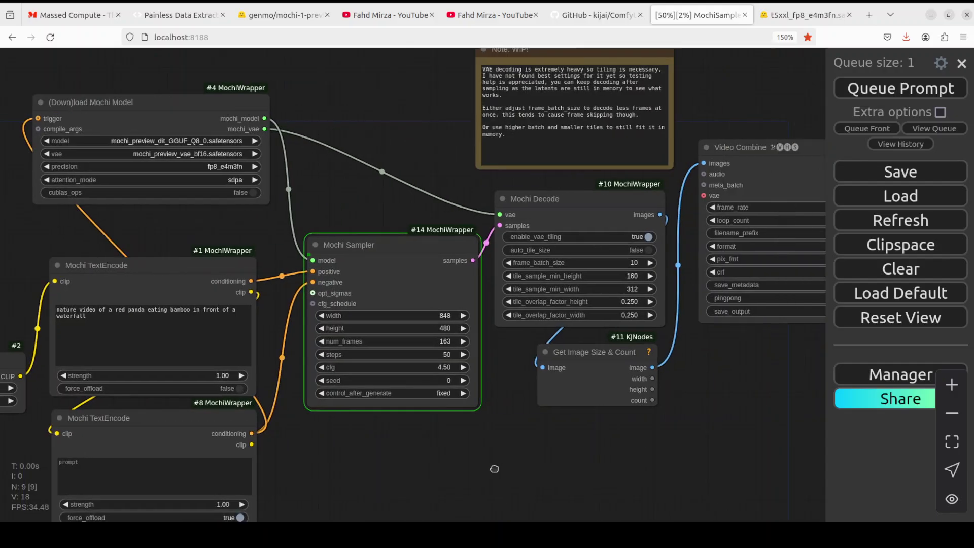
drag(725, 390, 532, 372)
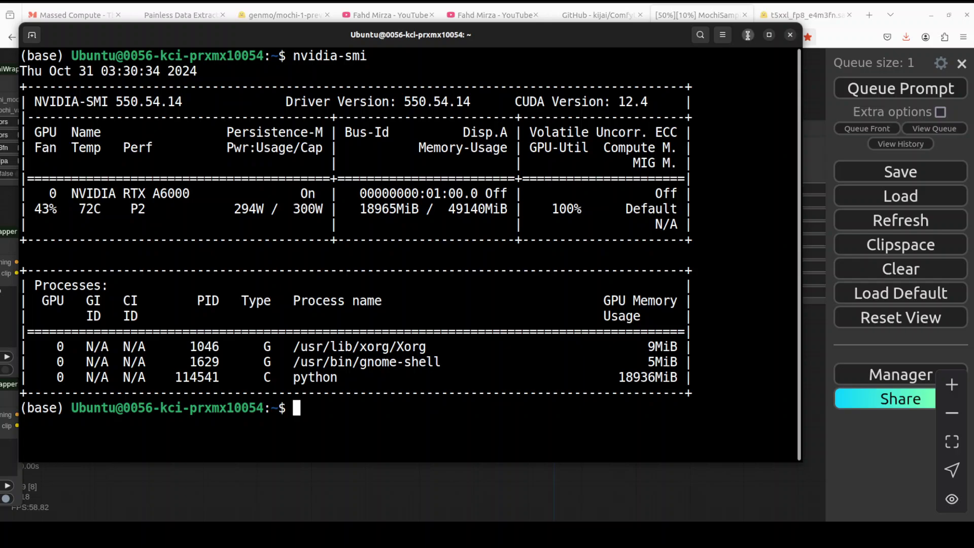
key(alt+Tab)
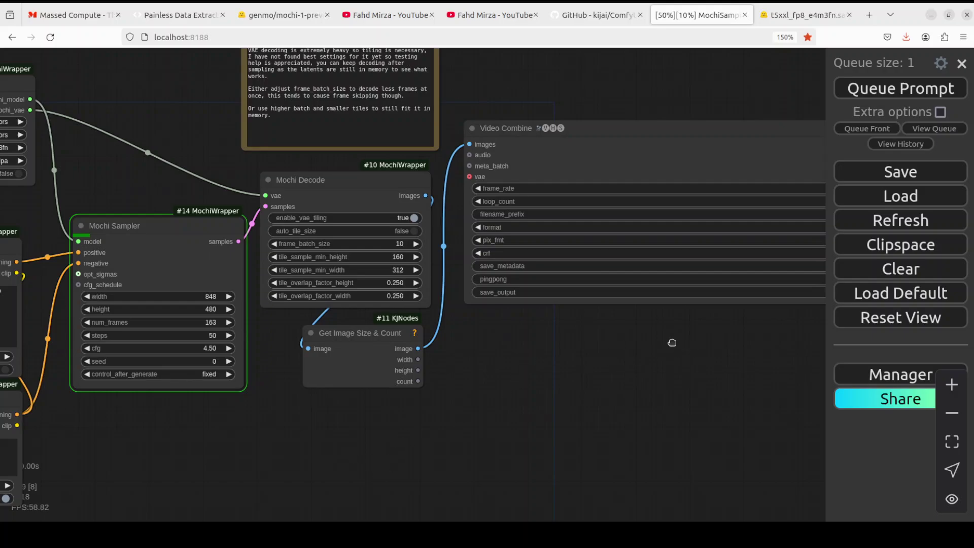
Step: Watch the terminal log until the prompt finishes executing in 3087.81 seconds
drag(691, 344, 672, 343)
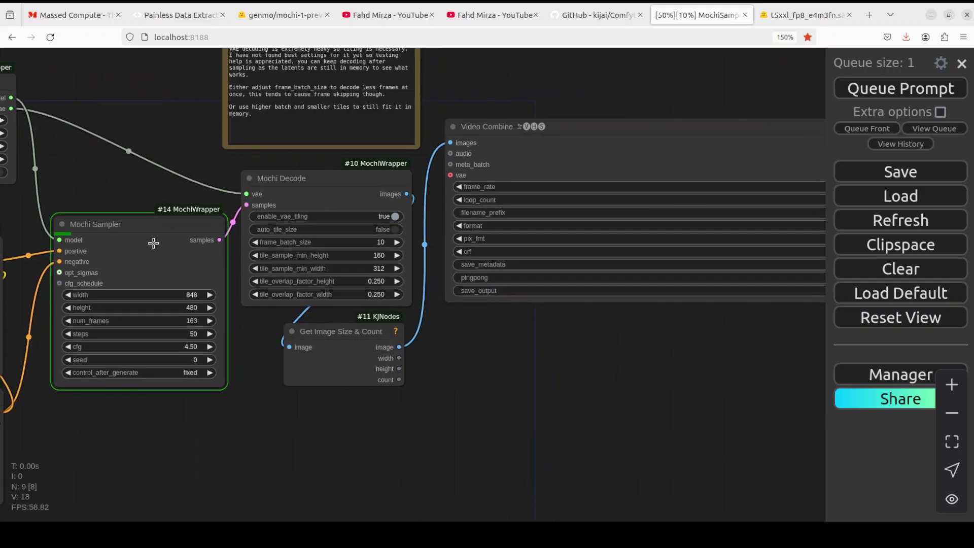
key(alt+Tab)
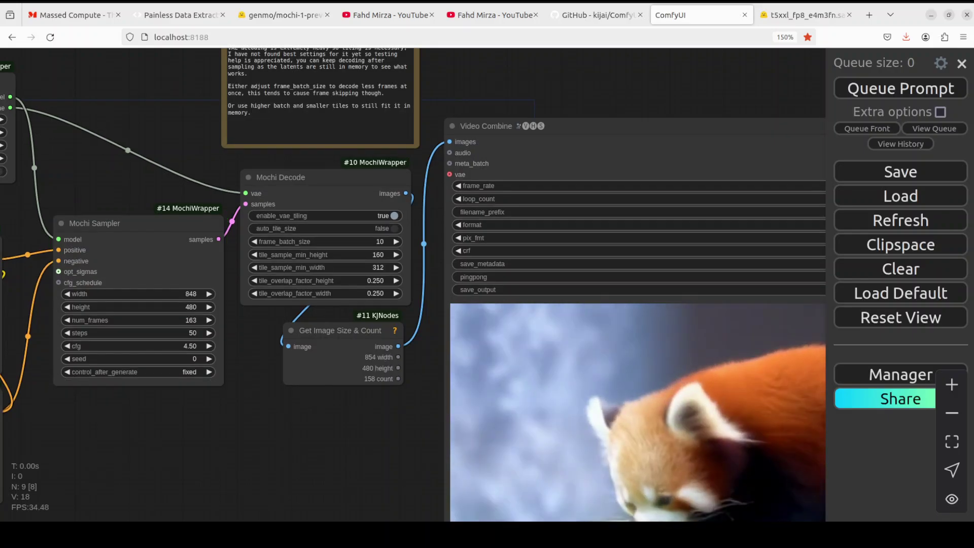
key(alt+Tab)
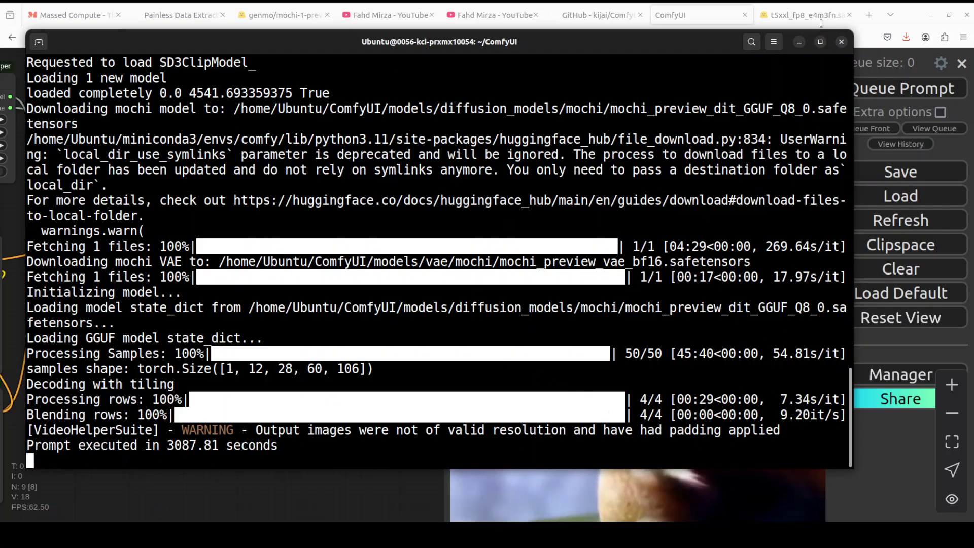
Step: Center the Video Combine preview to watch the red panda video, then open YouTube's mochi results
key(alt+Tab)
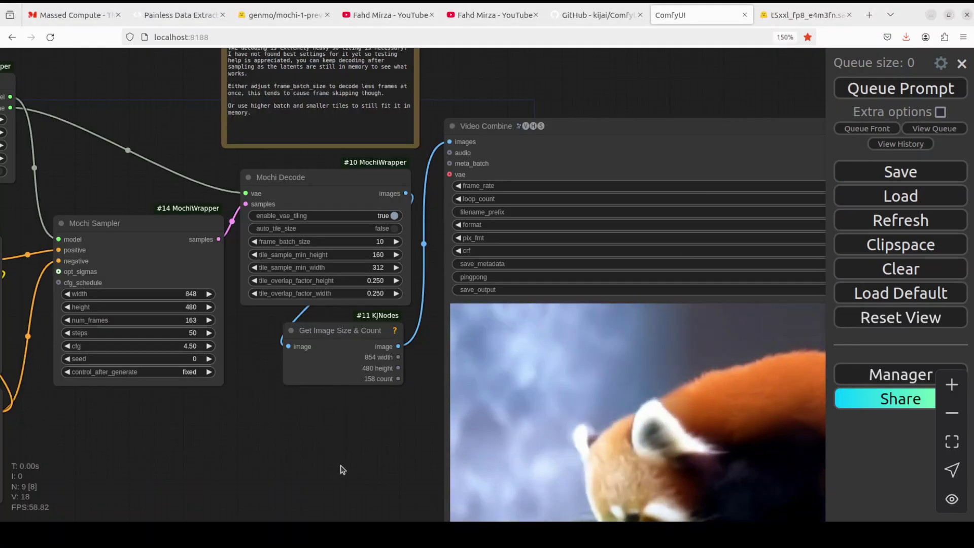
drag(330, 456, 119, 270)
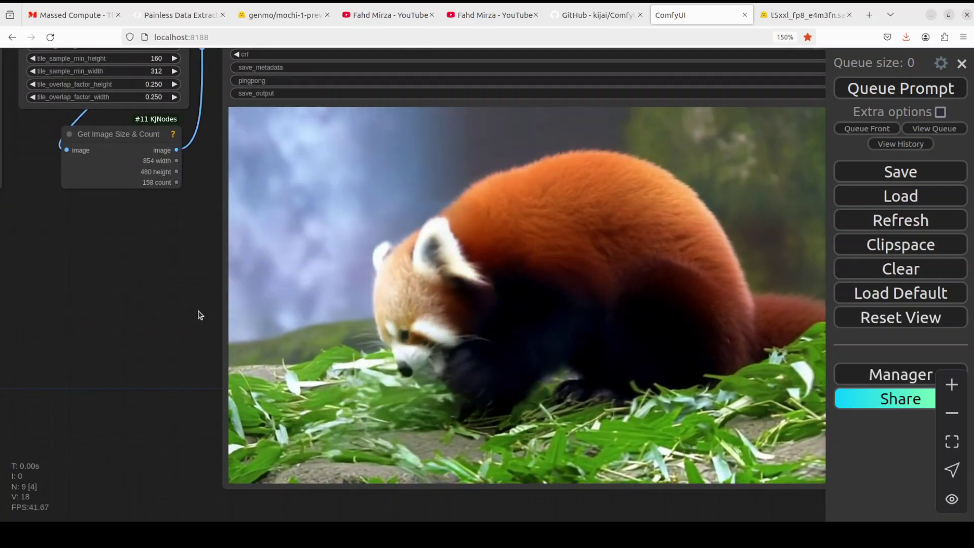
drag(152, 307, 70, 319)
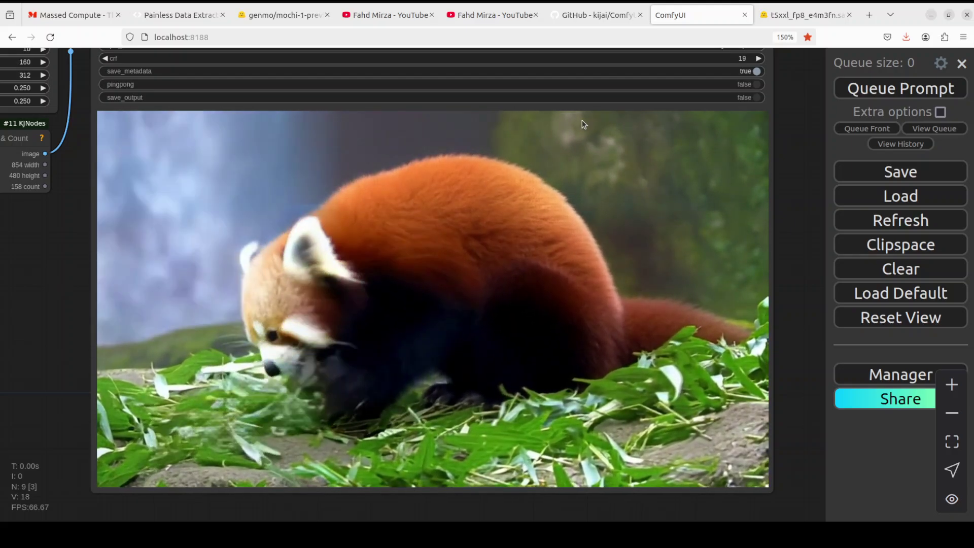
click(387, 13)
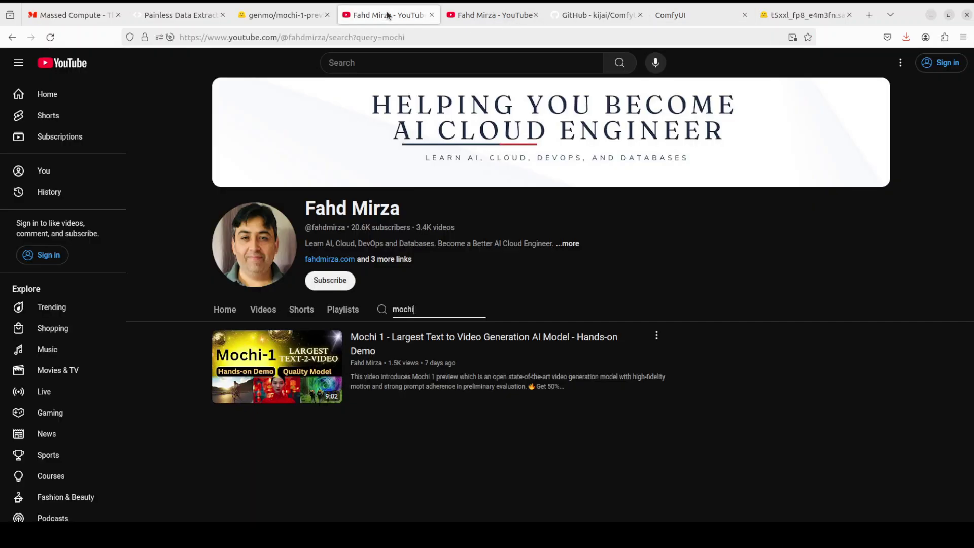